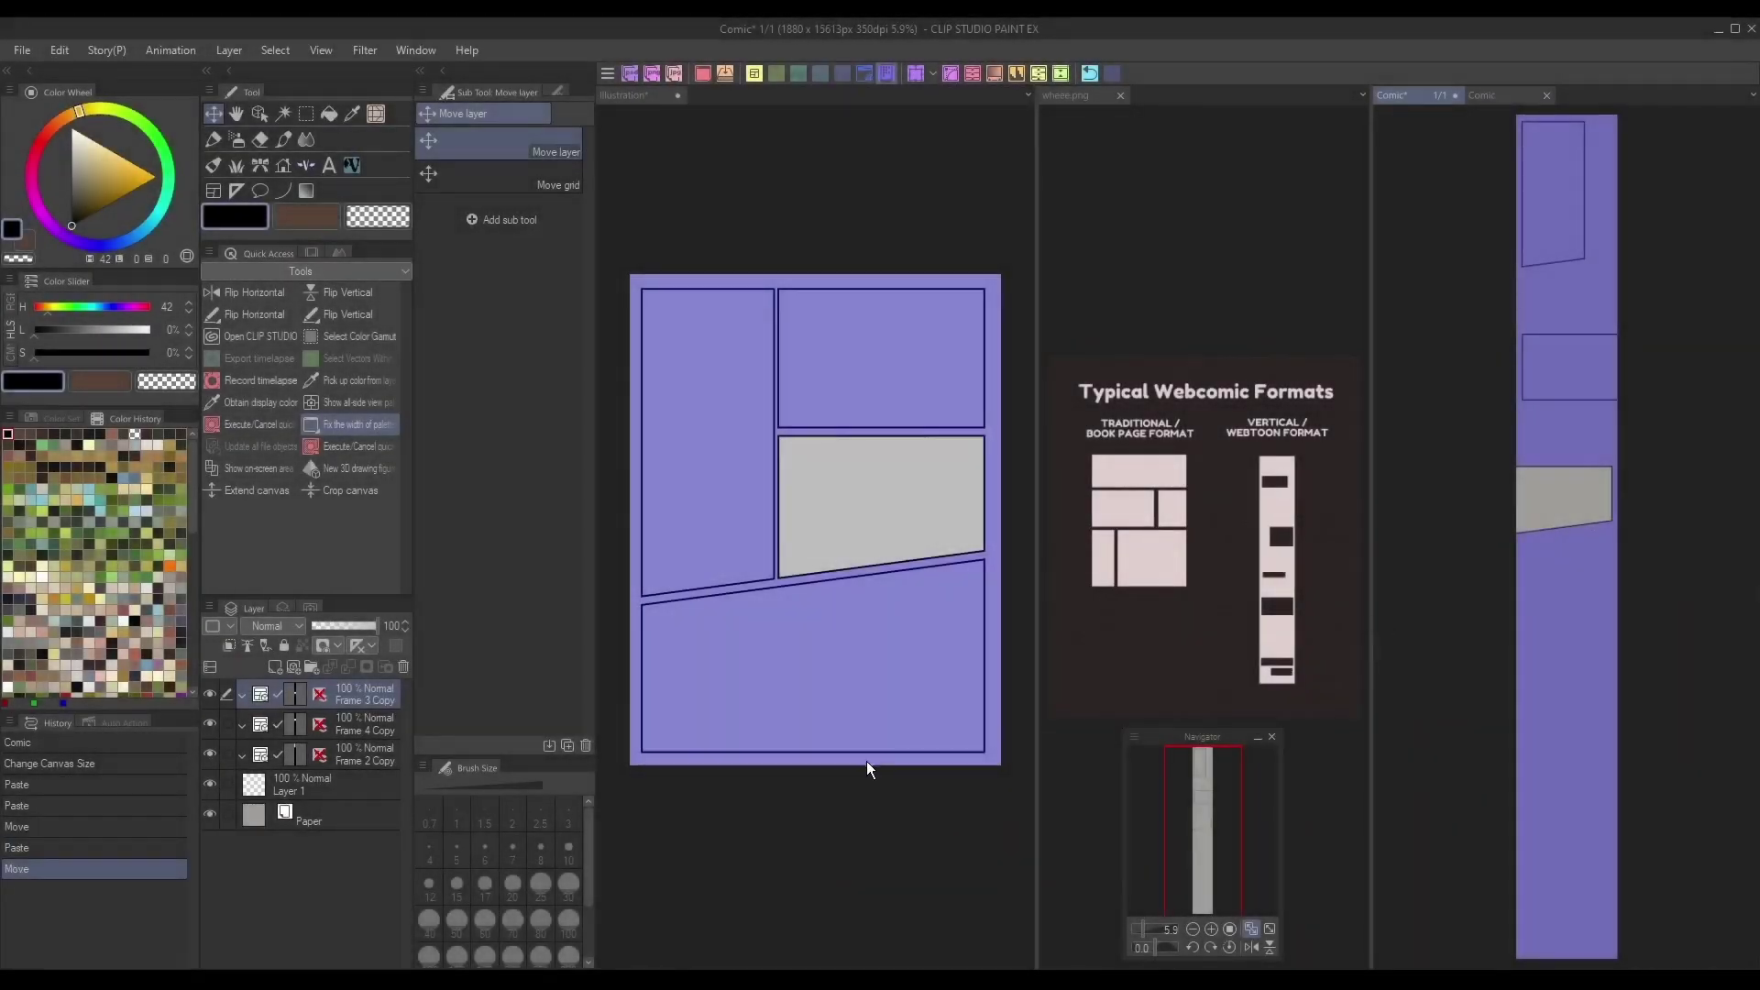
Step: Copy the slanted bottom frame (Frame 1) into the tall comic canvas, move it below the other panels and scale it to the canvas width
left_click(869, 777)
left_click(373, 810)
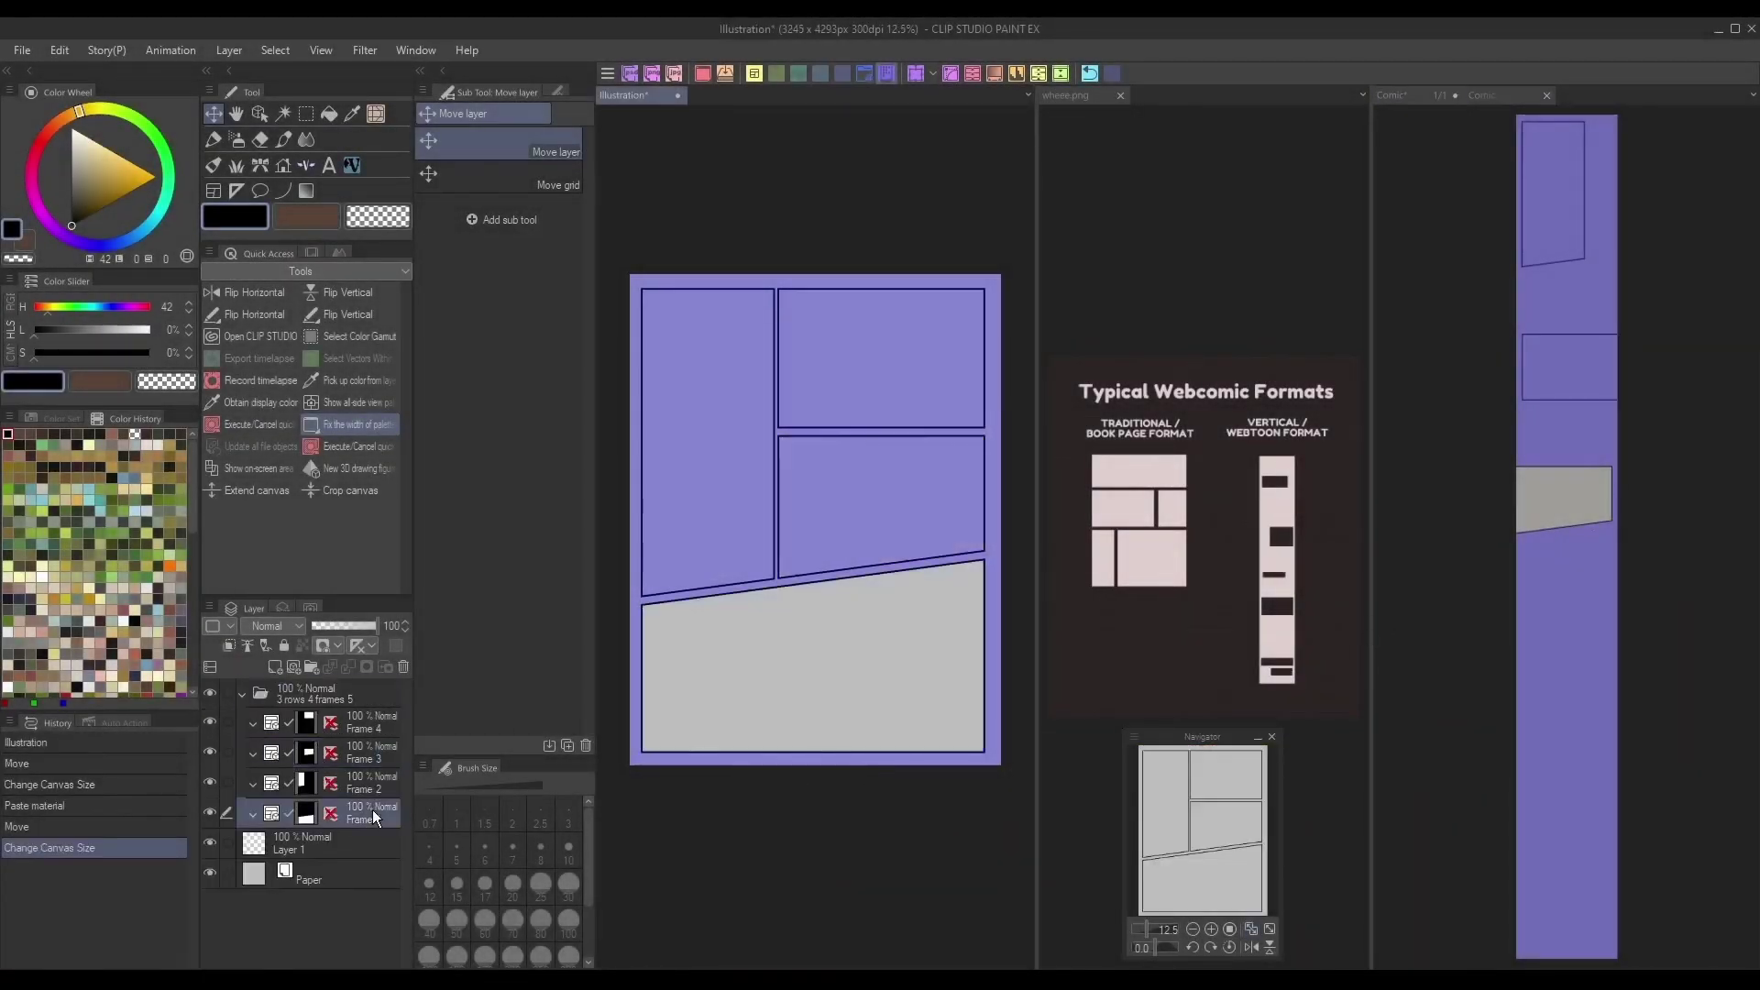
left_click(1447, 576)
key("ctrl+v")
left_click_drag(1681, 428, 1670, 746)
key("ctrl+t")
left_click_drag(1668, 614, 1599, 648)
left_click(1538, 688)
Step: Delete the four-frame folder from the illustration canvas and paste the "2 rows 3 frames 1" framing template there
left_click(779, 163)
key("Delete")
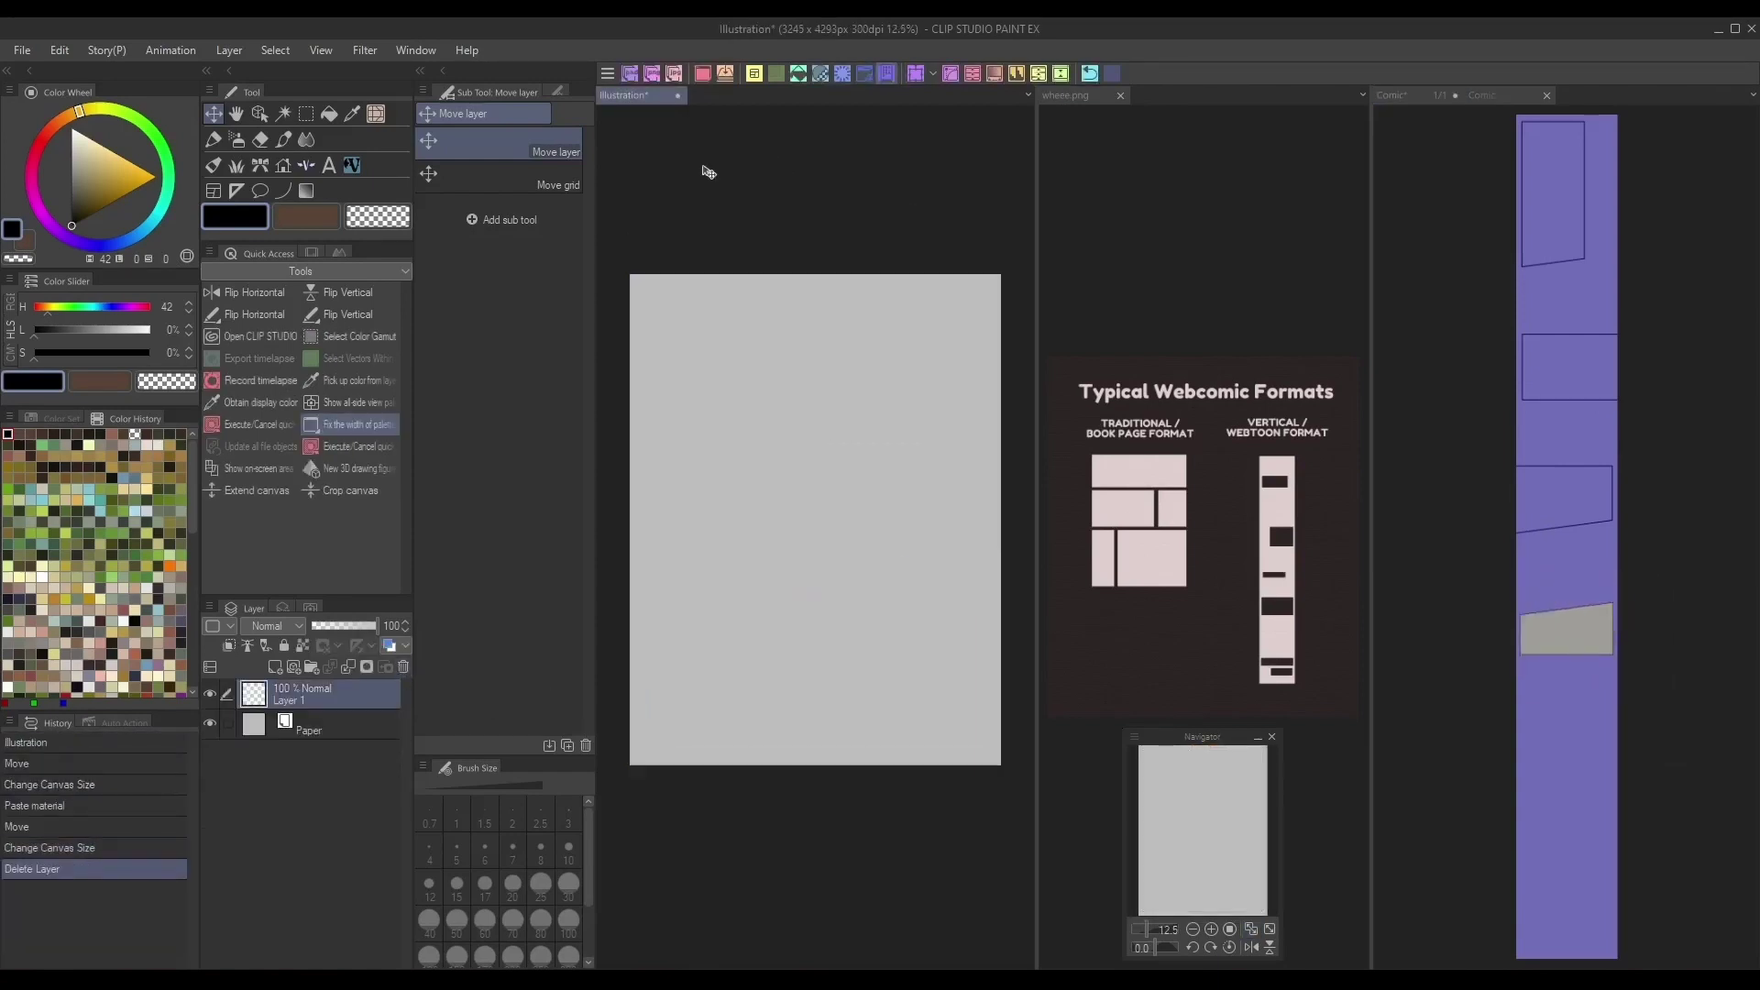
left_click(754, 73)
left_click(1402, 724)
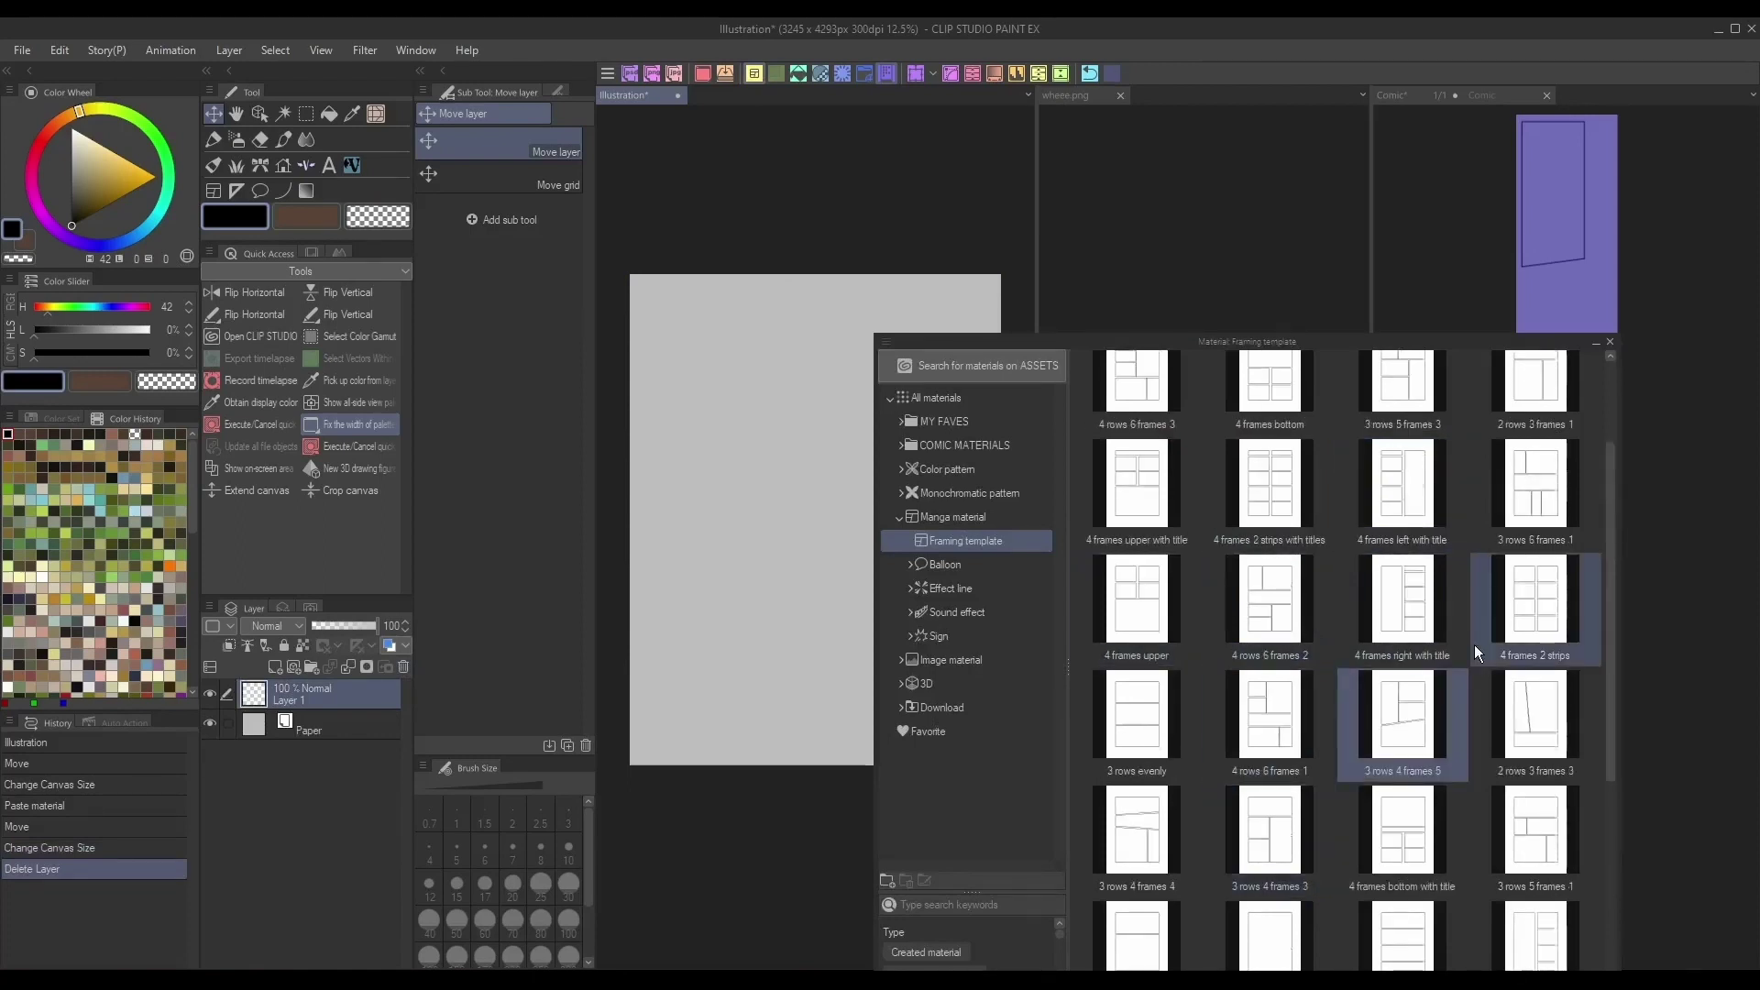
scroll(1475, 646, "up", 1)
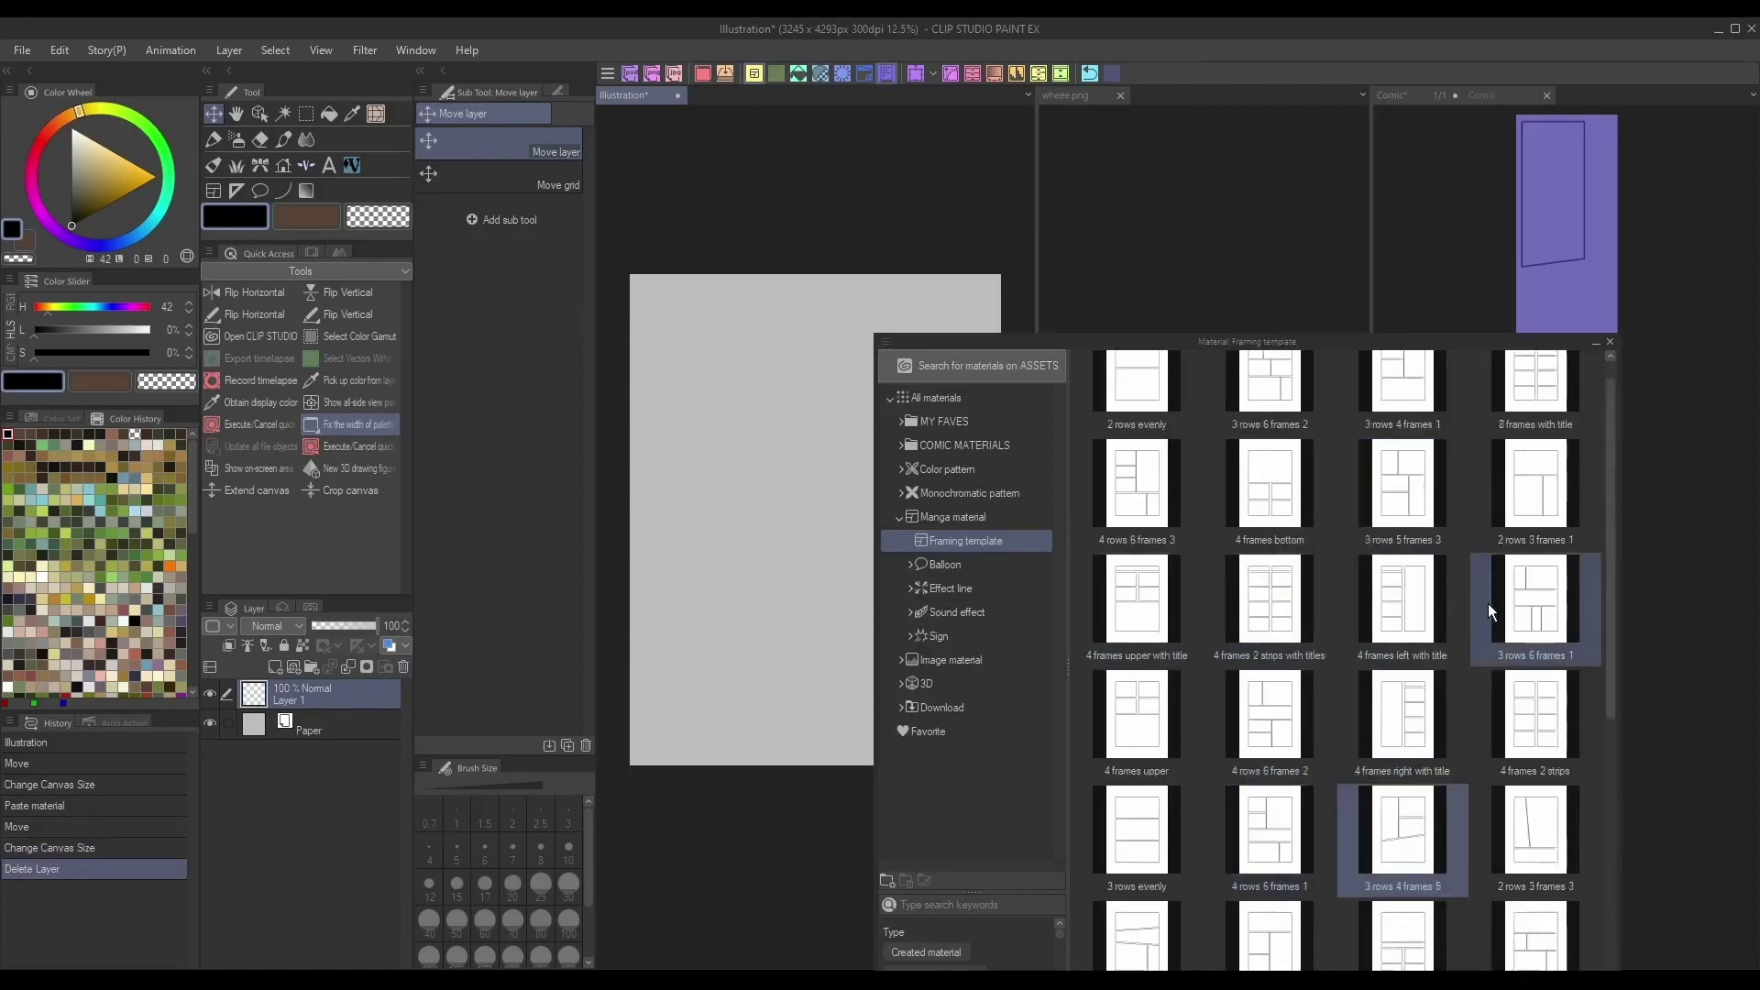
double_click(1554, 502)
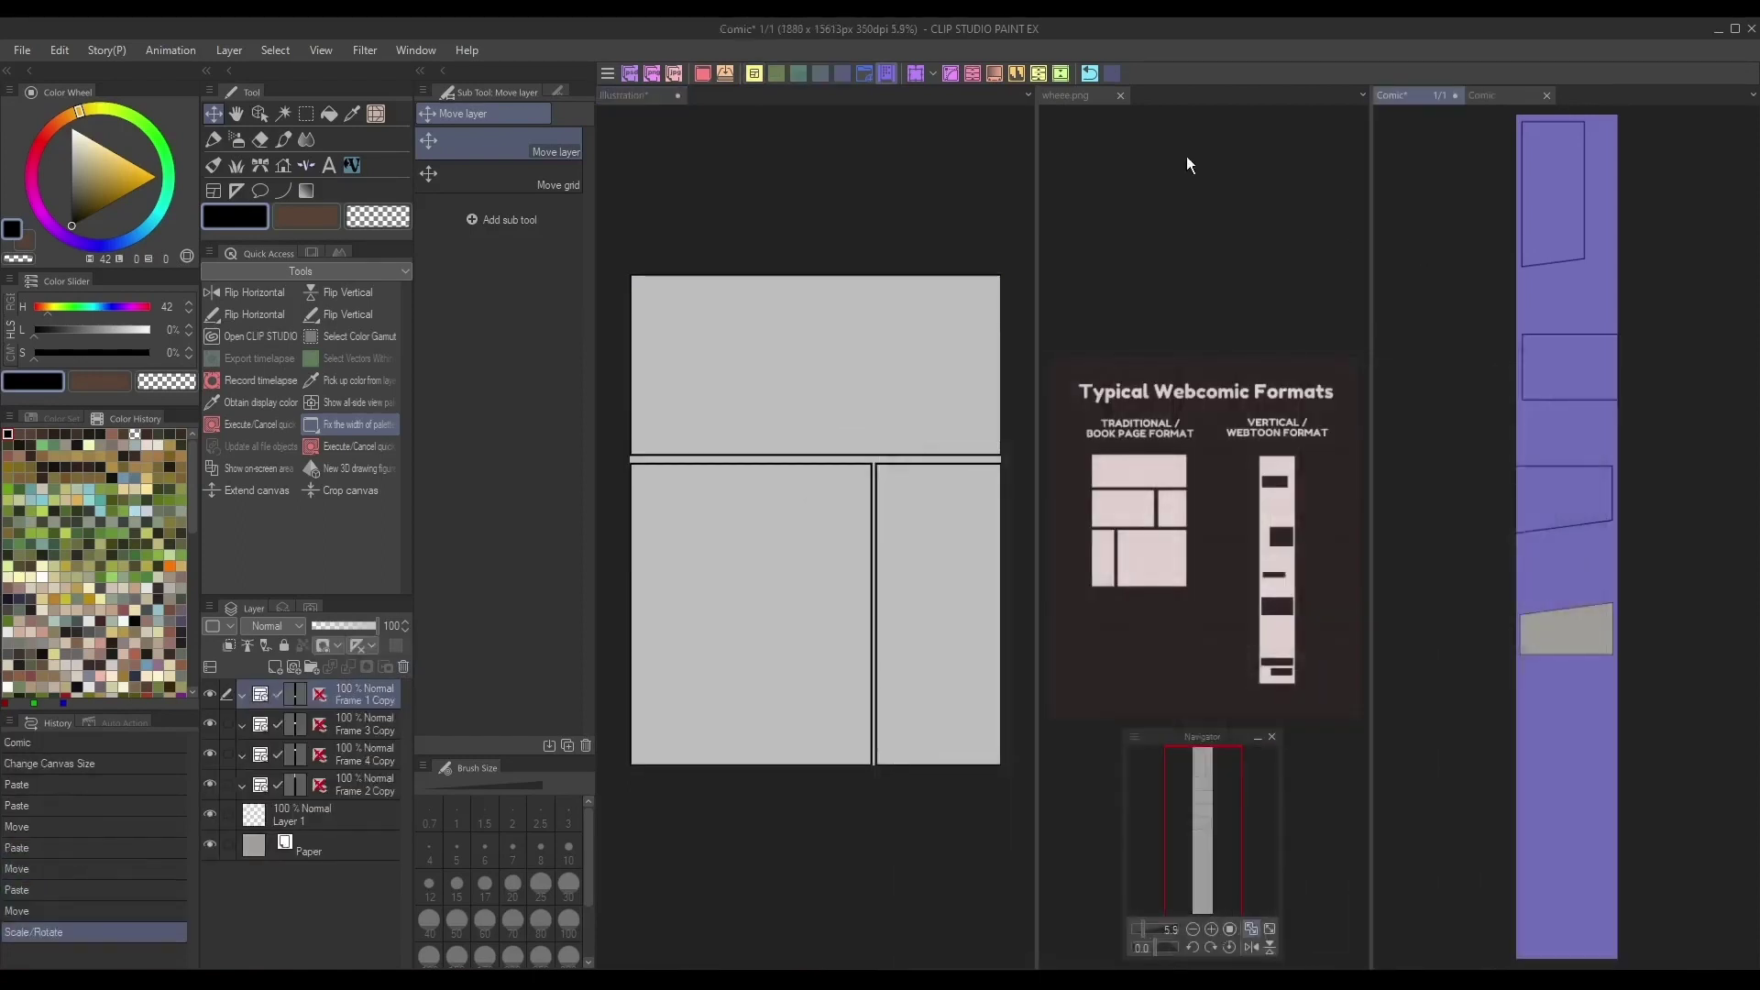
Step: Undo the pasted and moved frames in the tall comic canvas until it is empty
left_click(1091, 74)
left_click(1093, 76)
left_click(1092, 75)
left_click(1092, 75)
left_click(1093, 75)
left_click(1093, 75)
left_click(1093, 76)
left_click(1093, 75)
Step: Copy the wide top frame (Frame 3) into the tall comic canvas and scale it to fit the width near the top
left_click(803, 279)
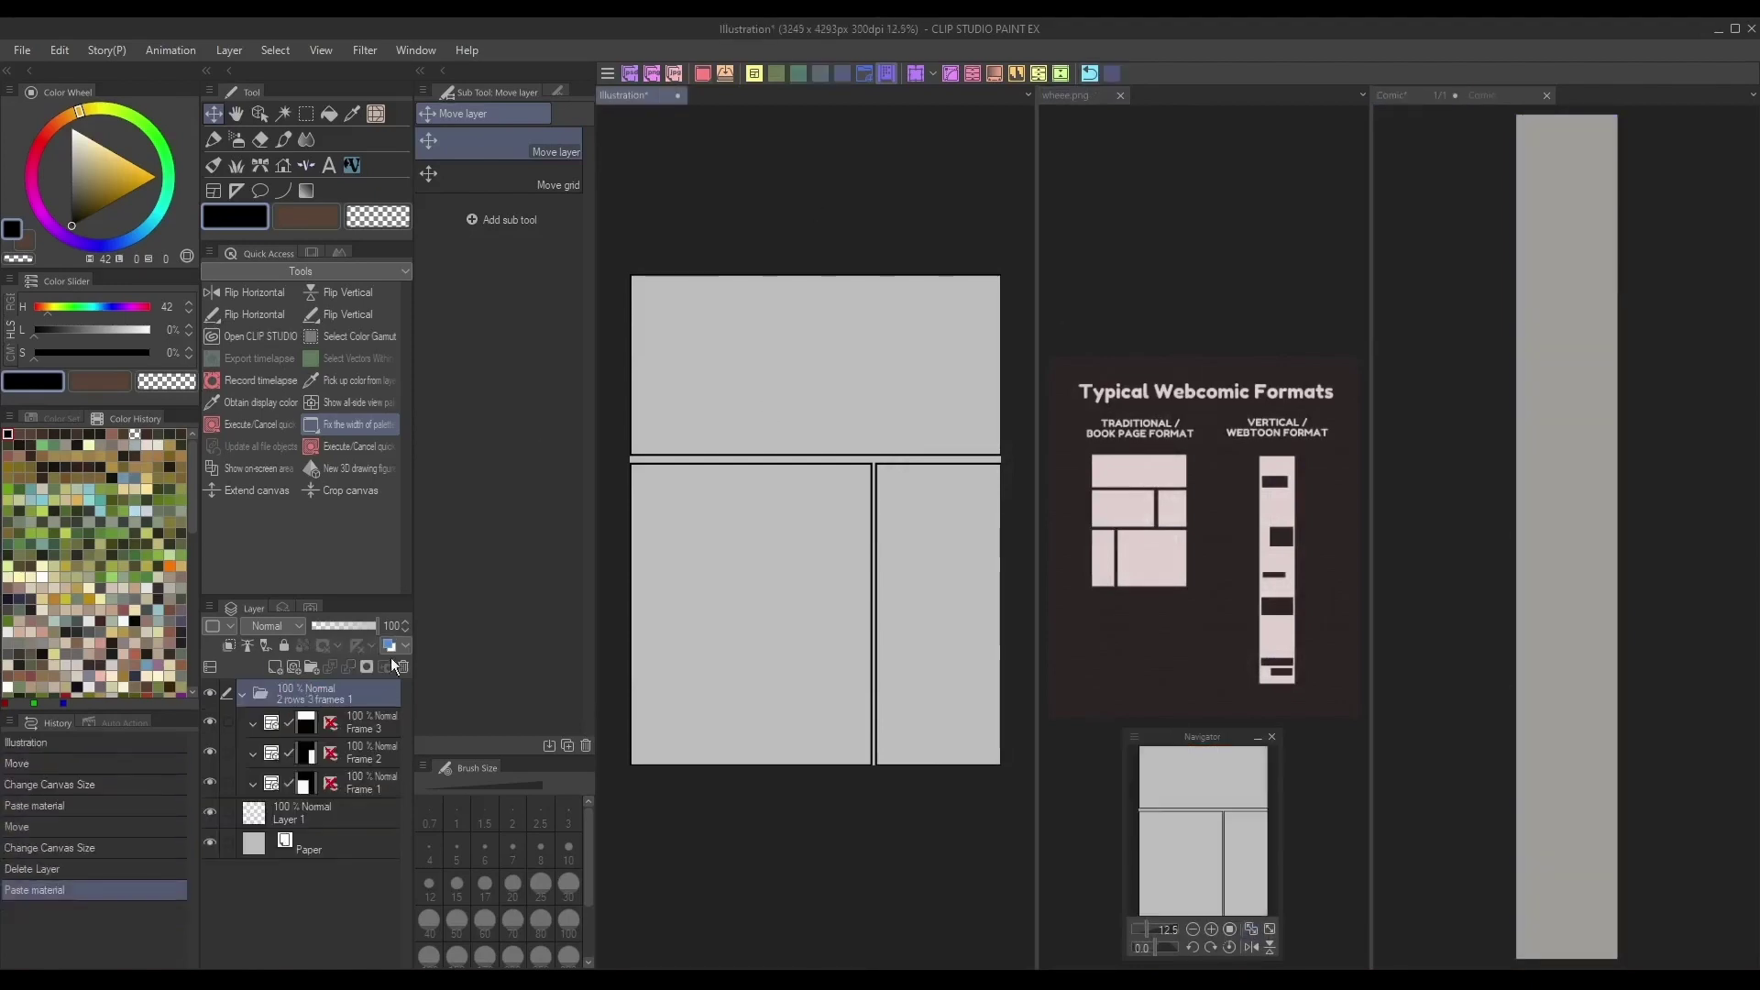
left_click(358, 724)
key("ctrl+c")
left_click(1497, 275)
key("ctrl+v")
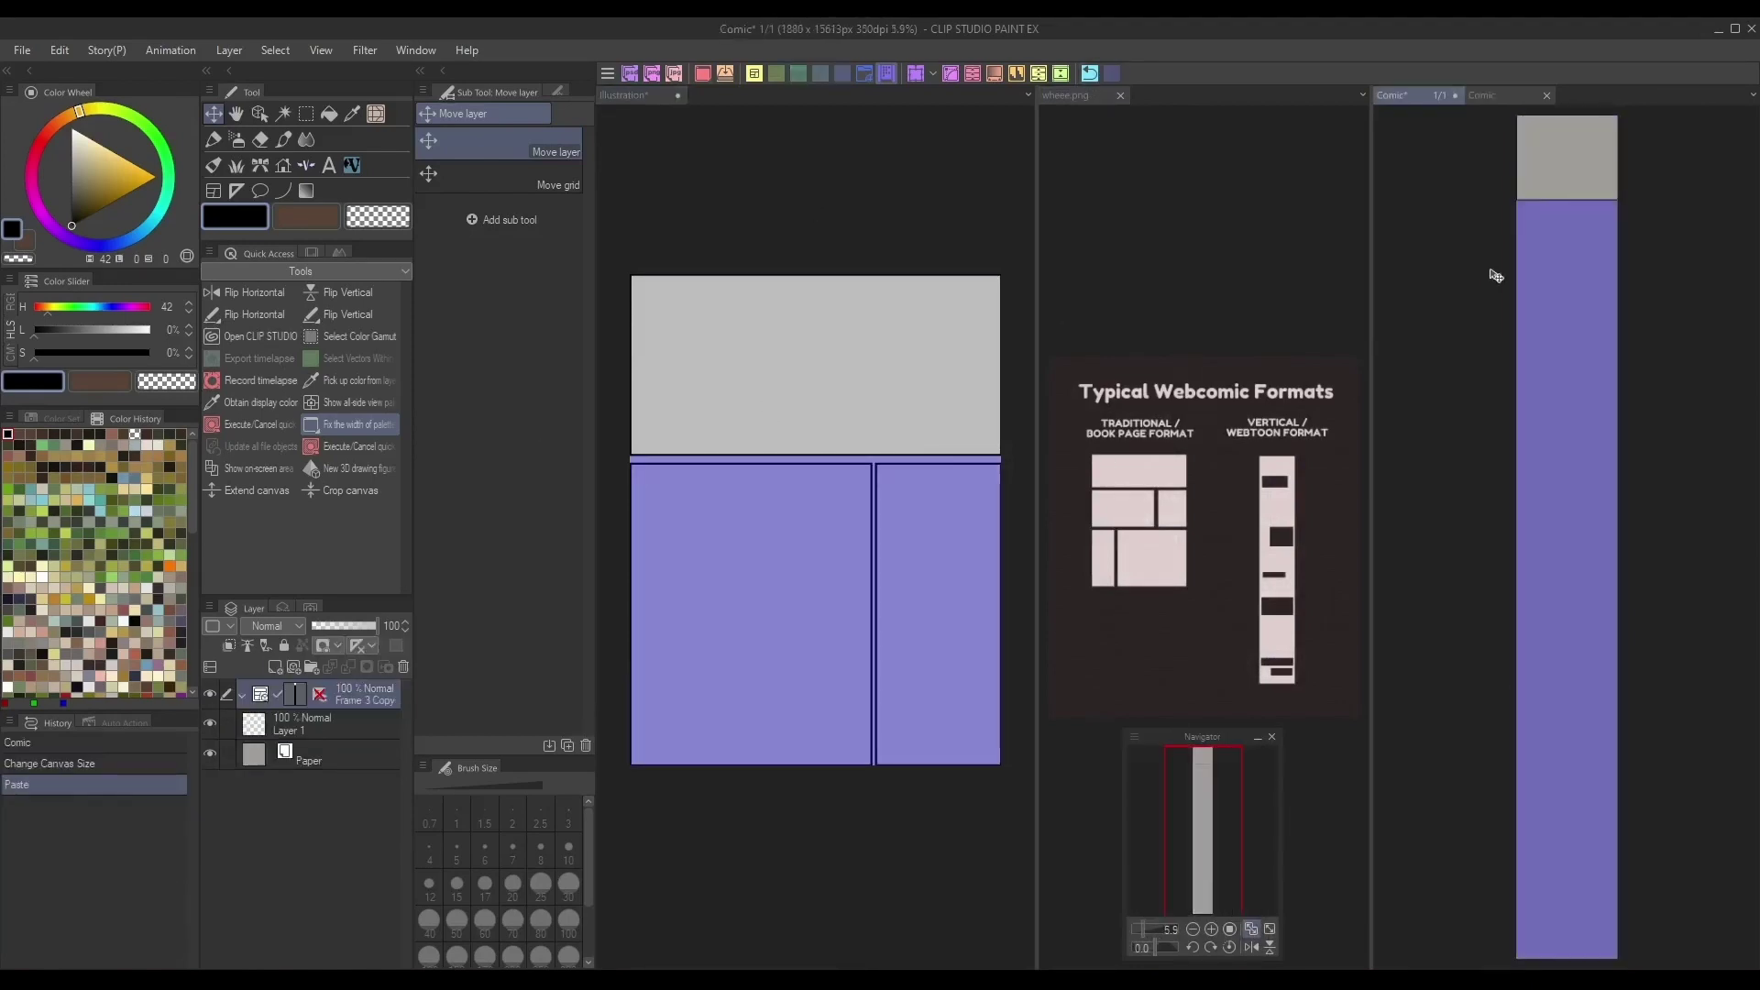
key("ctrl+t")
left_click_drag(1693, 161, 1613, 159)
left_click(1547, 209)
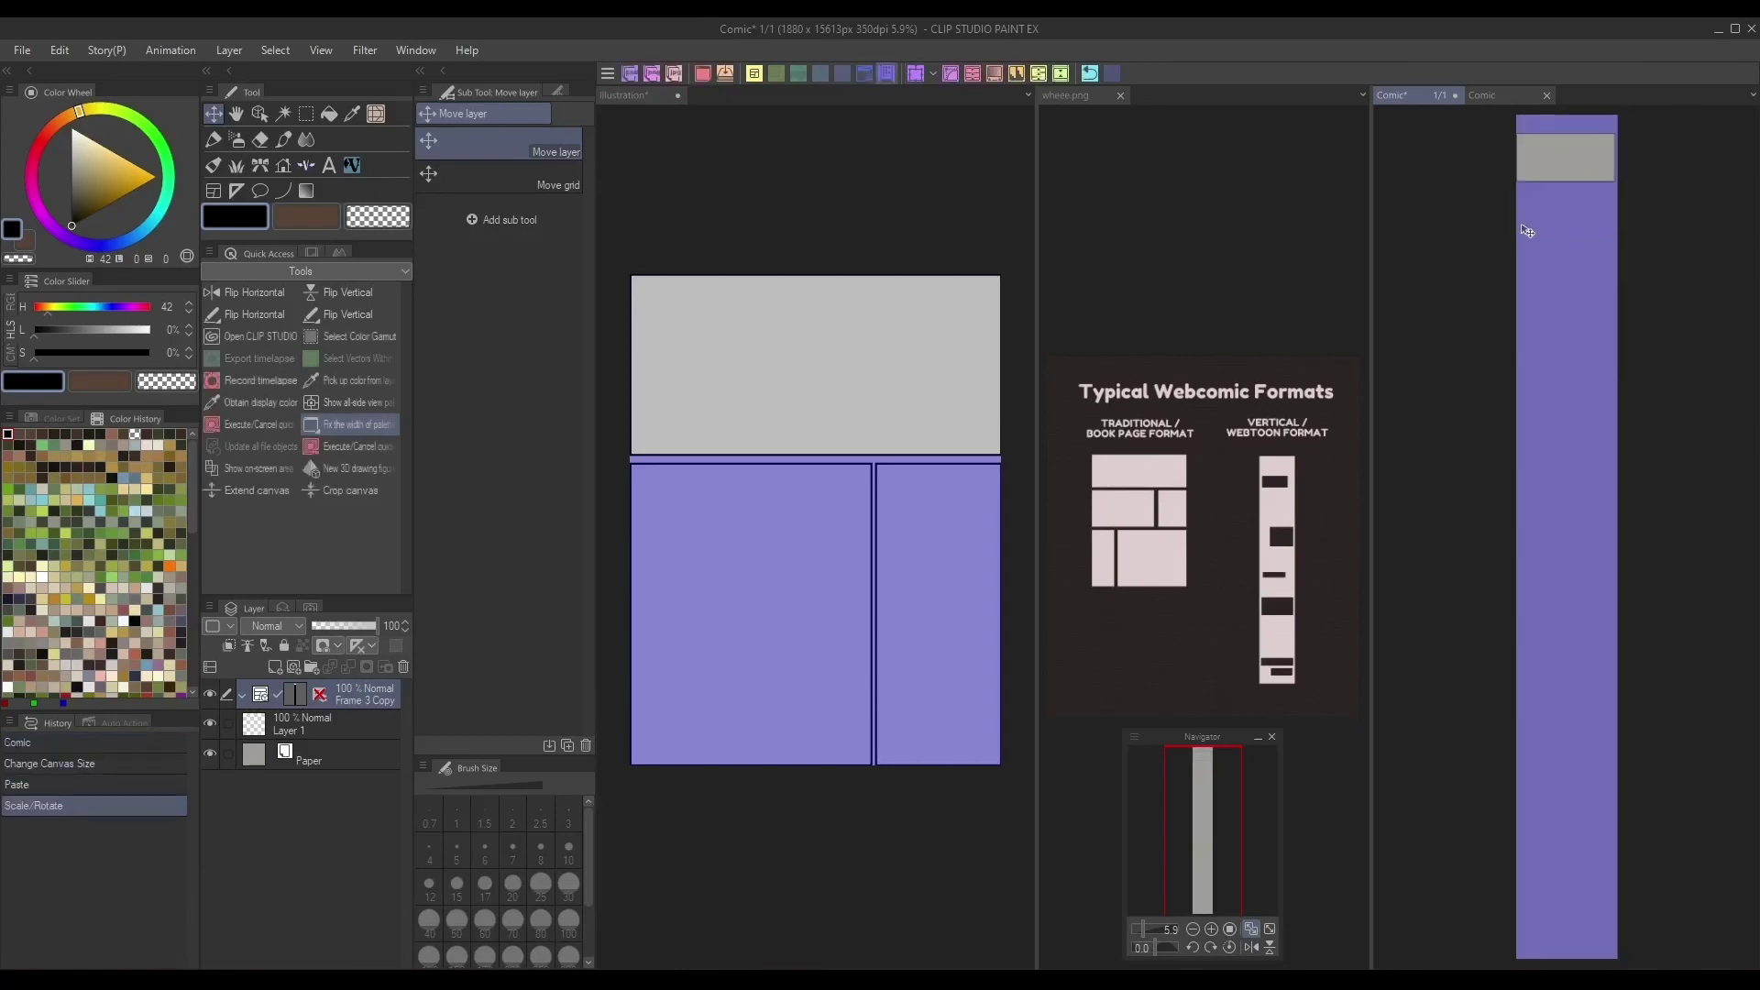
Step: Copy the narrow lower-right frame (Frame 2) from the illustration into the tall comic canvas
left_click(761, 365)
left_click(376, 754)
left_click(1490, 351)
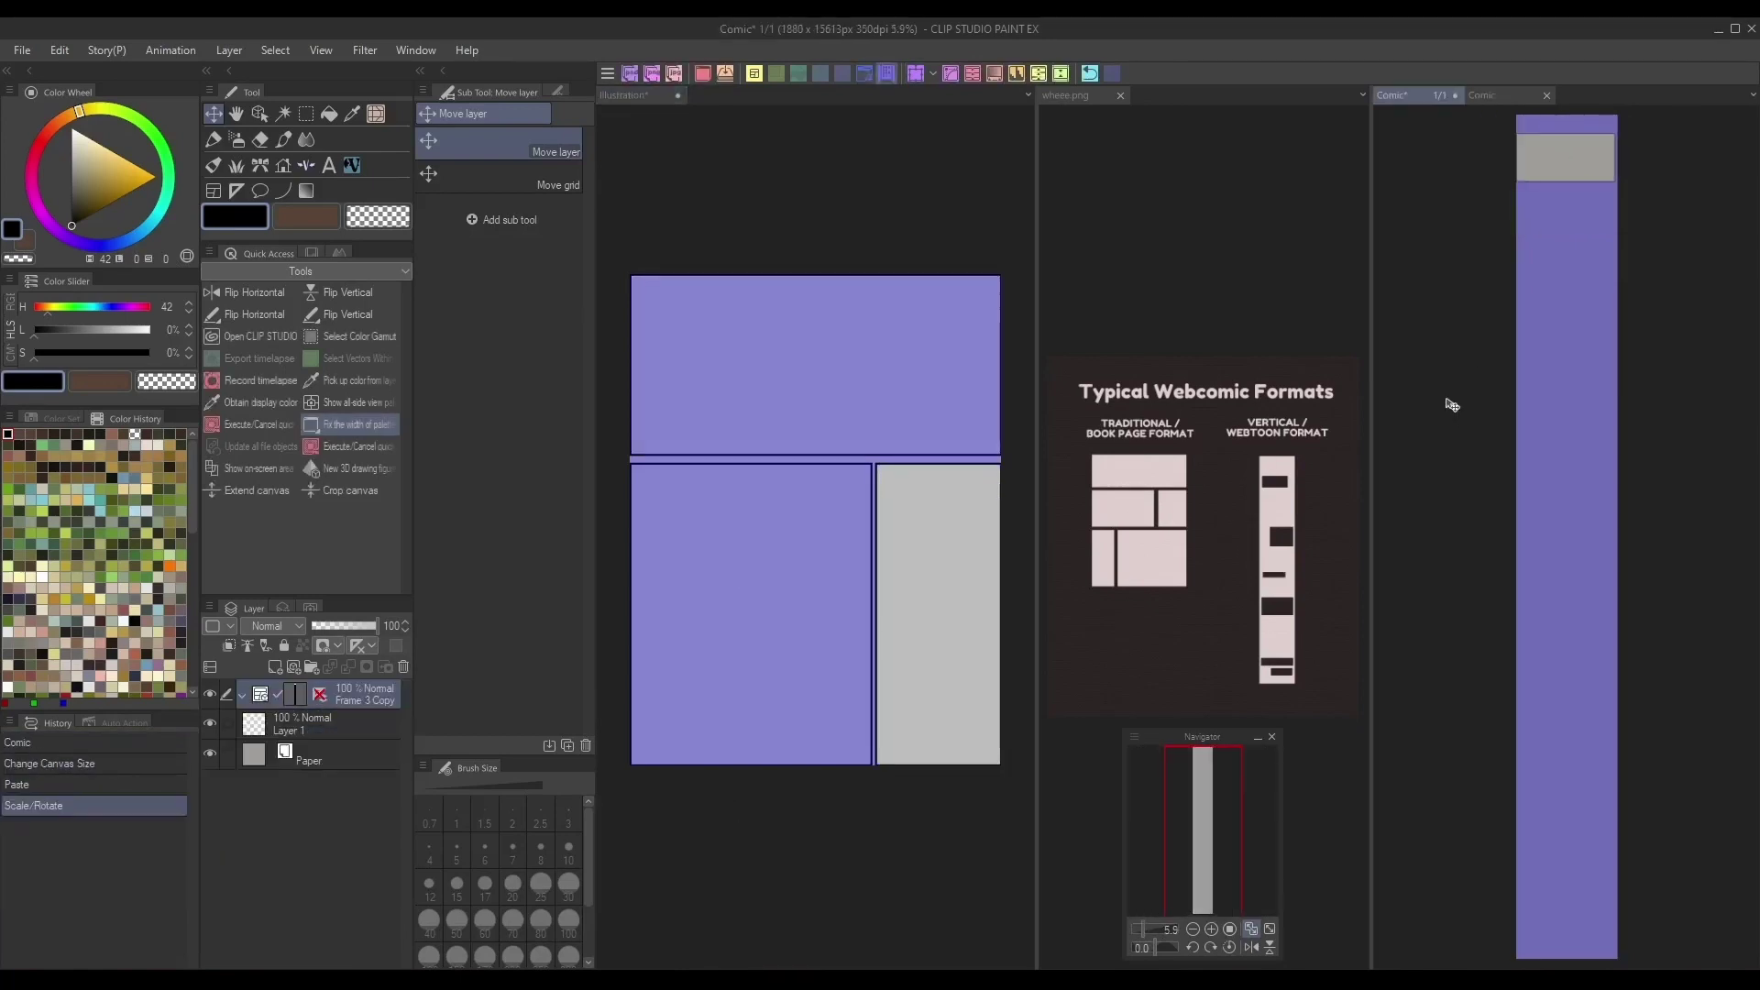
key("ctrl+v")
Step: Copy the large lower-left frame (Frame 1) into the tall comic canvas and scale it down below the wide top panel
left_click(752, 726)
left_click(376, 774)
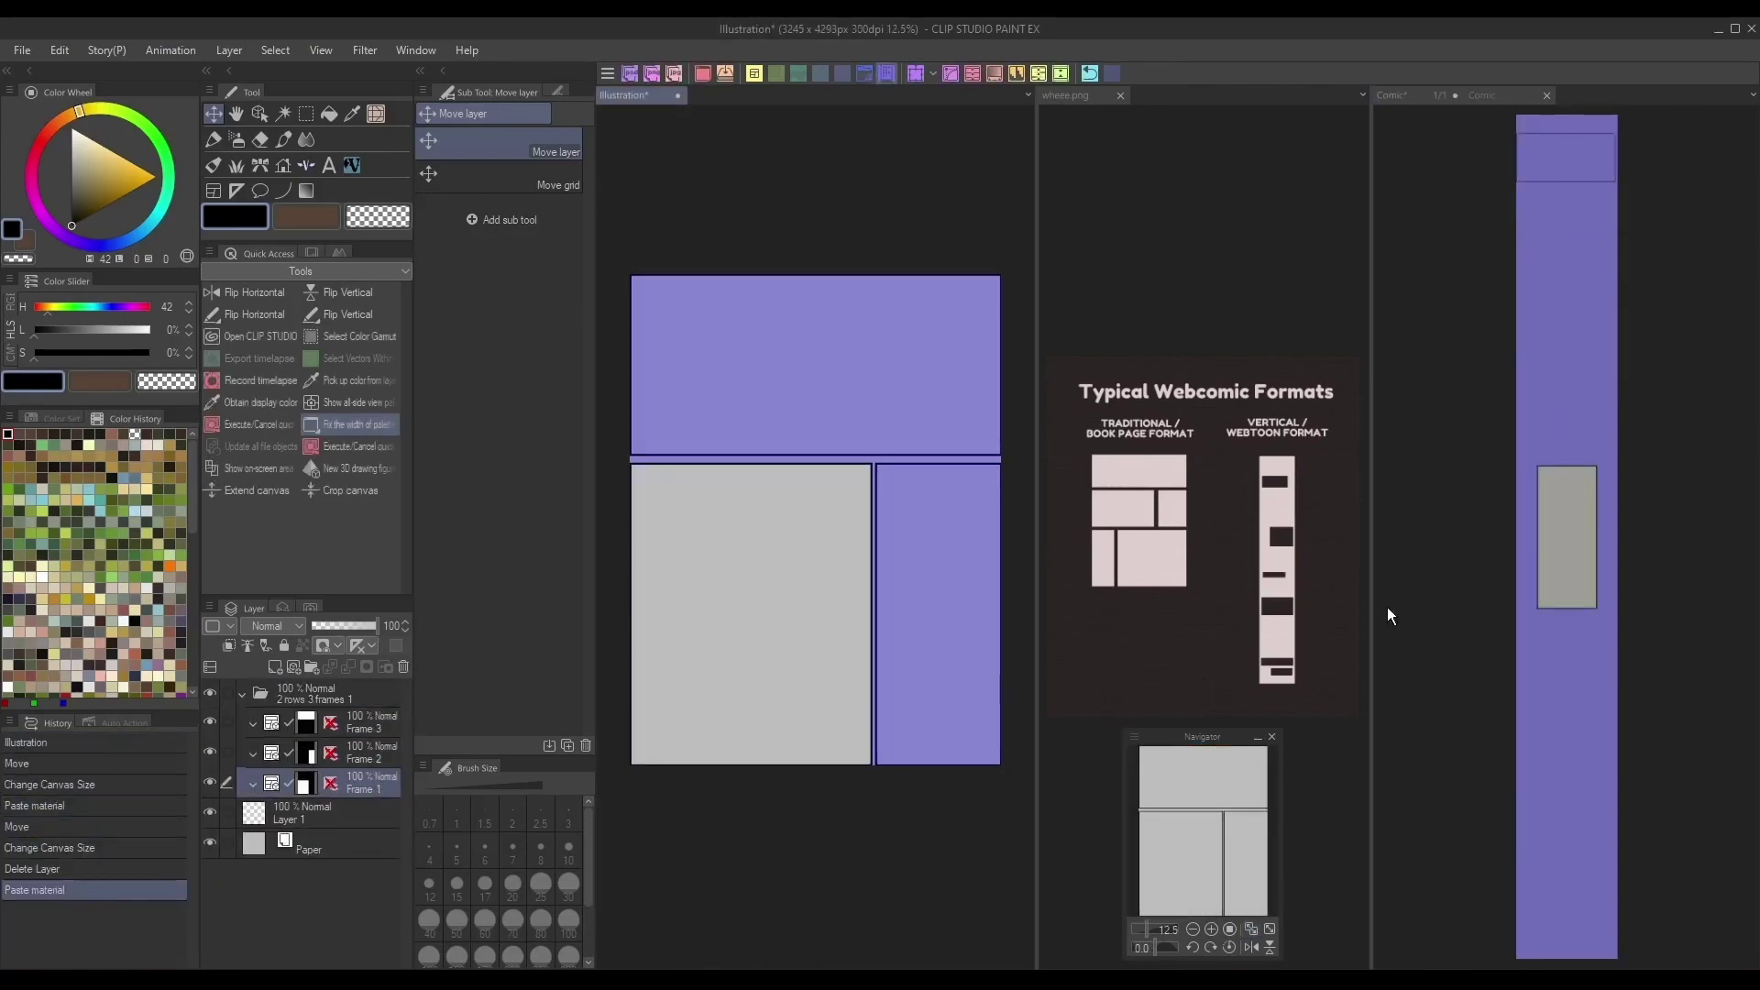
left_click(1393, 613)
key("ctrl+v")
key("ctrl+t")
left_click_drag(1585, 259, 1590, 320)
key("Return")
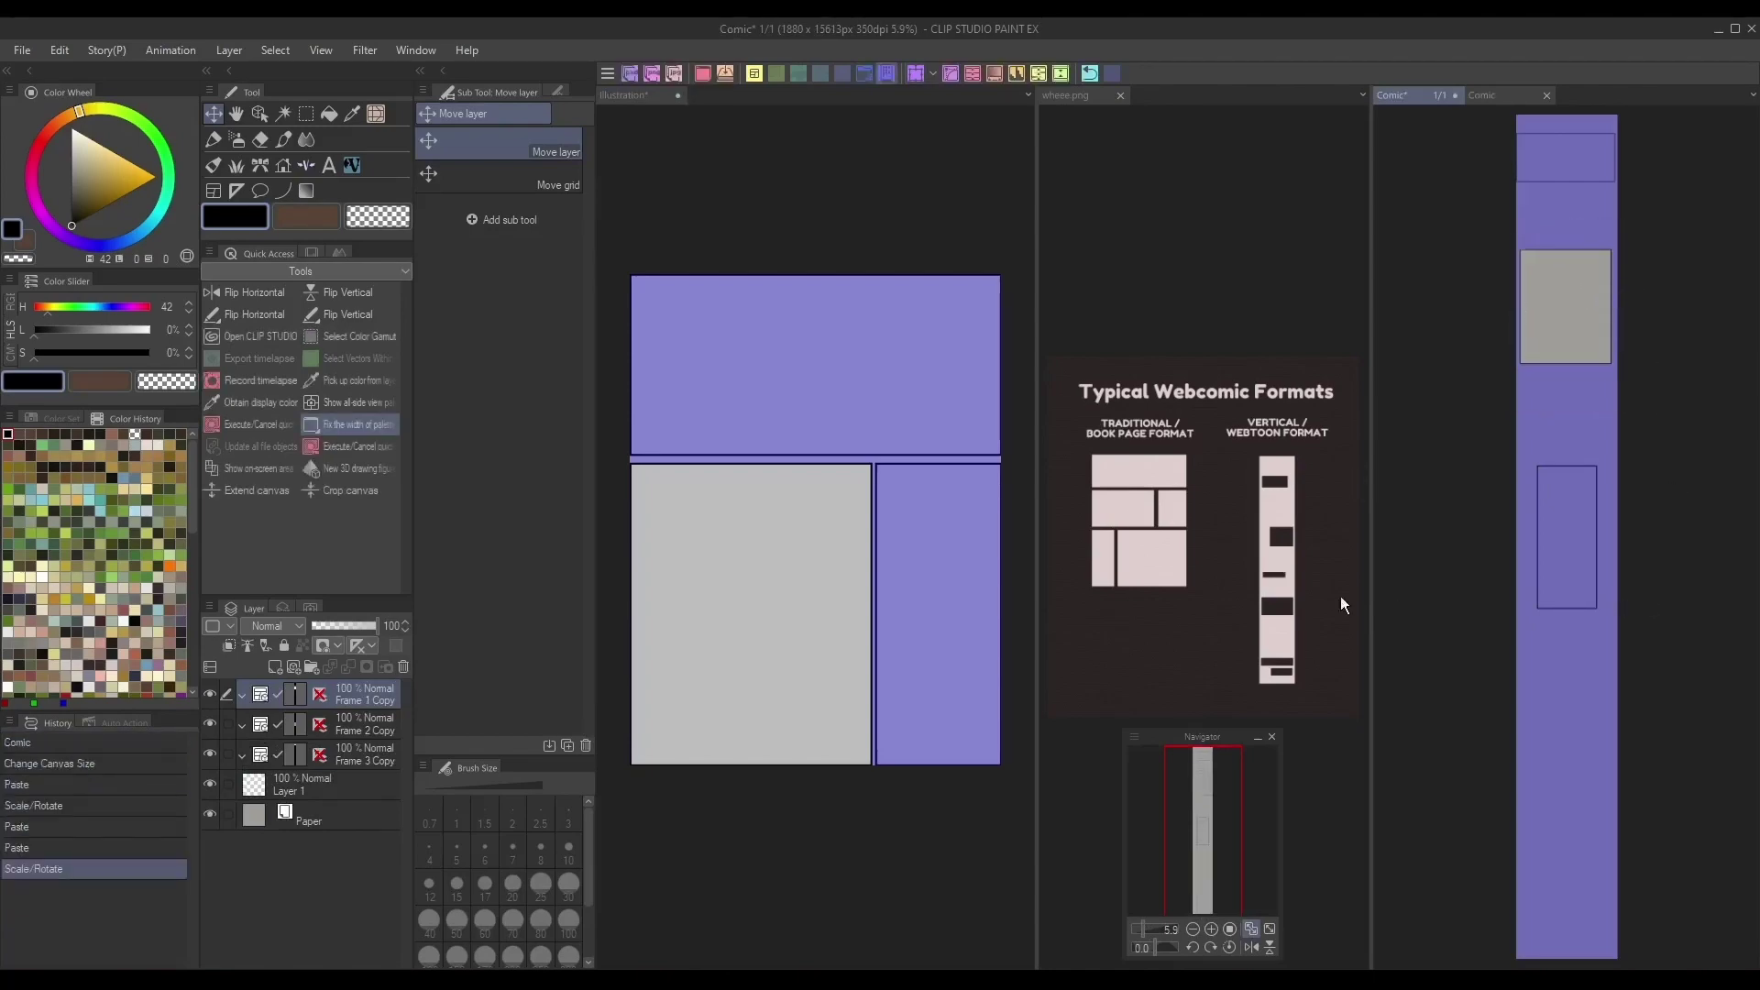
Step: Move the tall narrow frame (Frame 2 Copy) slightly up and to the right in the comic canvas
left_click(1474, 813)
left_click(361, 726)
left_click_drag(1659, 543, 1677, 501)
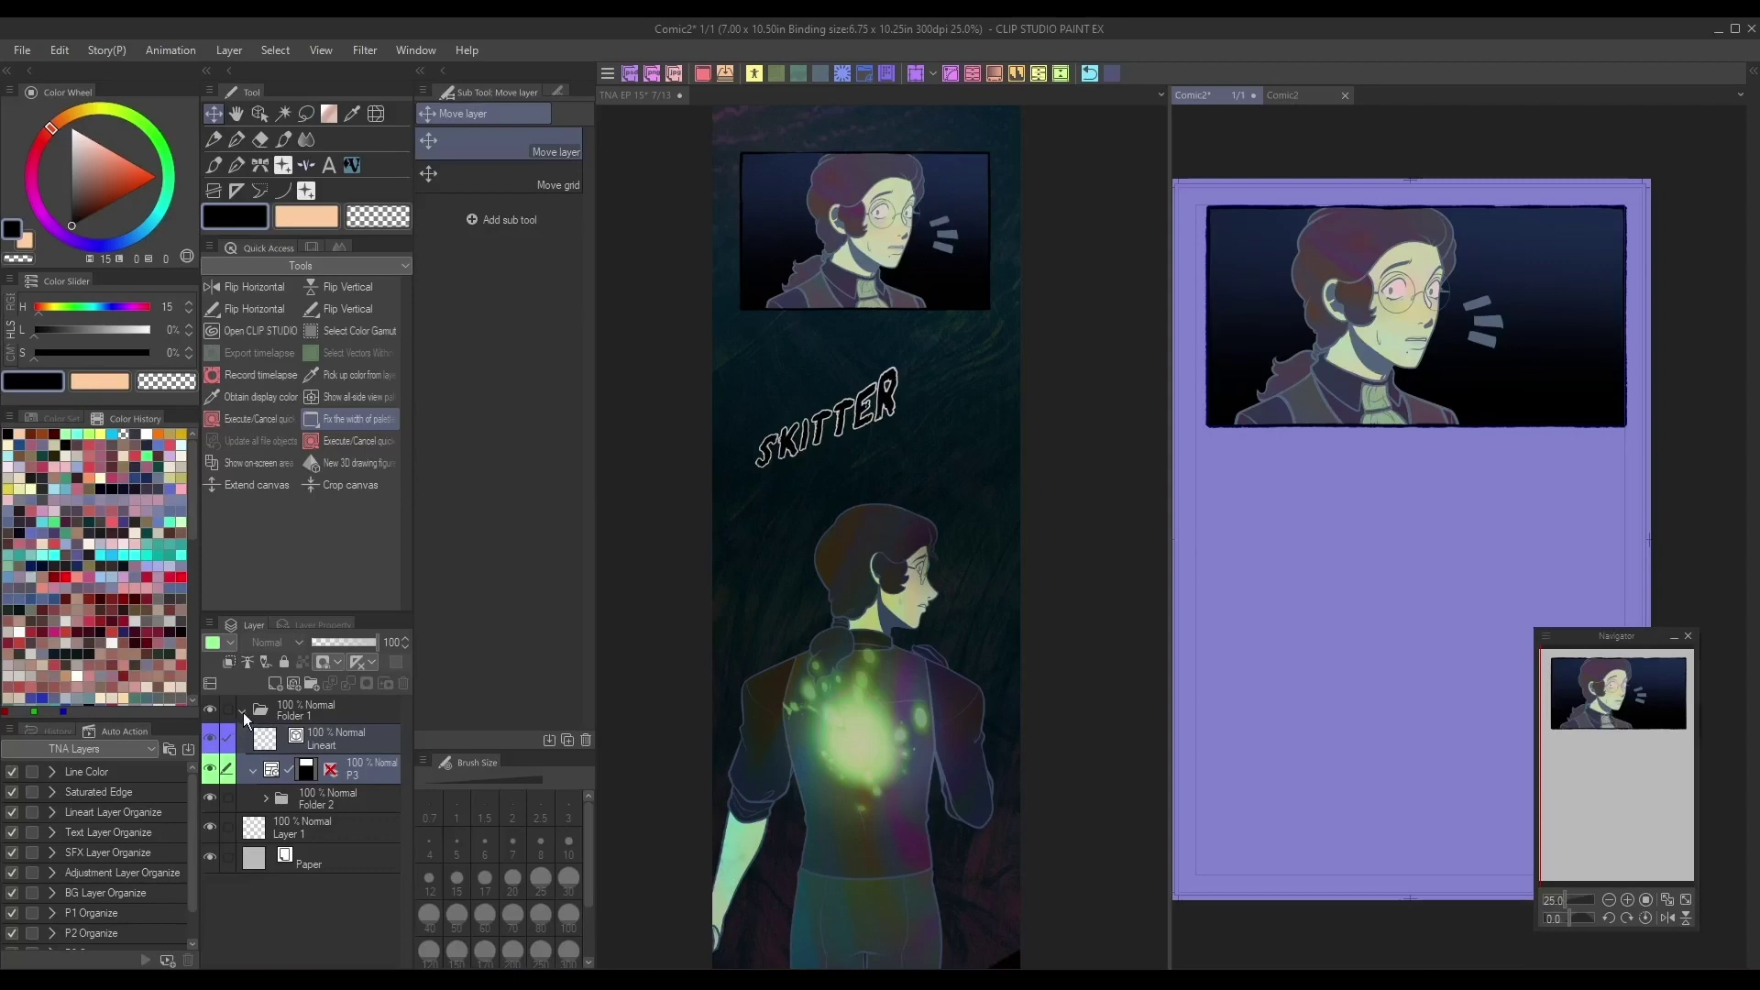
Step: Copy the portrait panel's Folder 1 from the episode canvas into the print page and place it directly below the existing portrait panel
left_click(1045, 302)
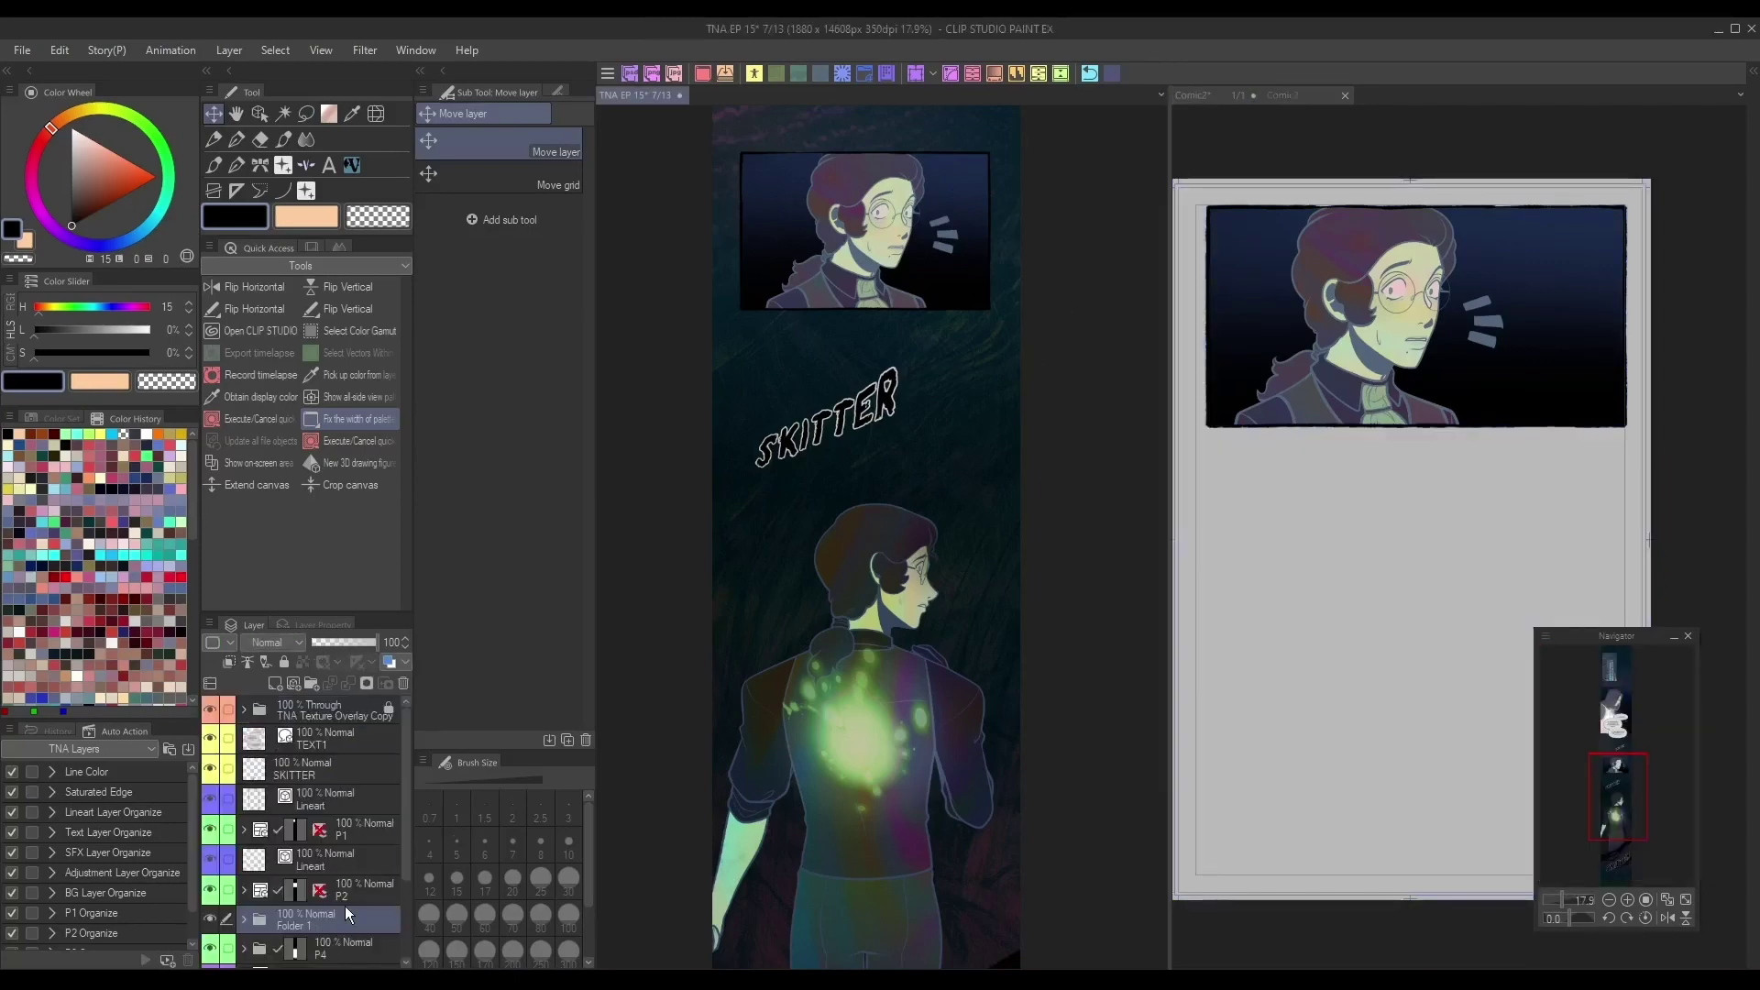
left_click(1390, 152)
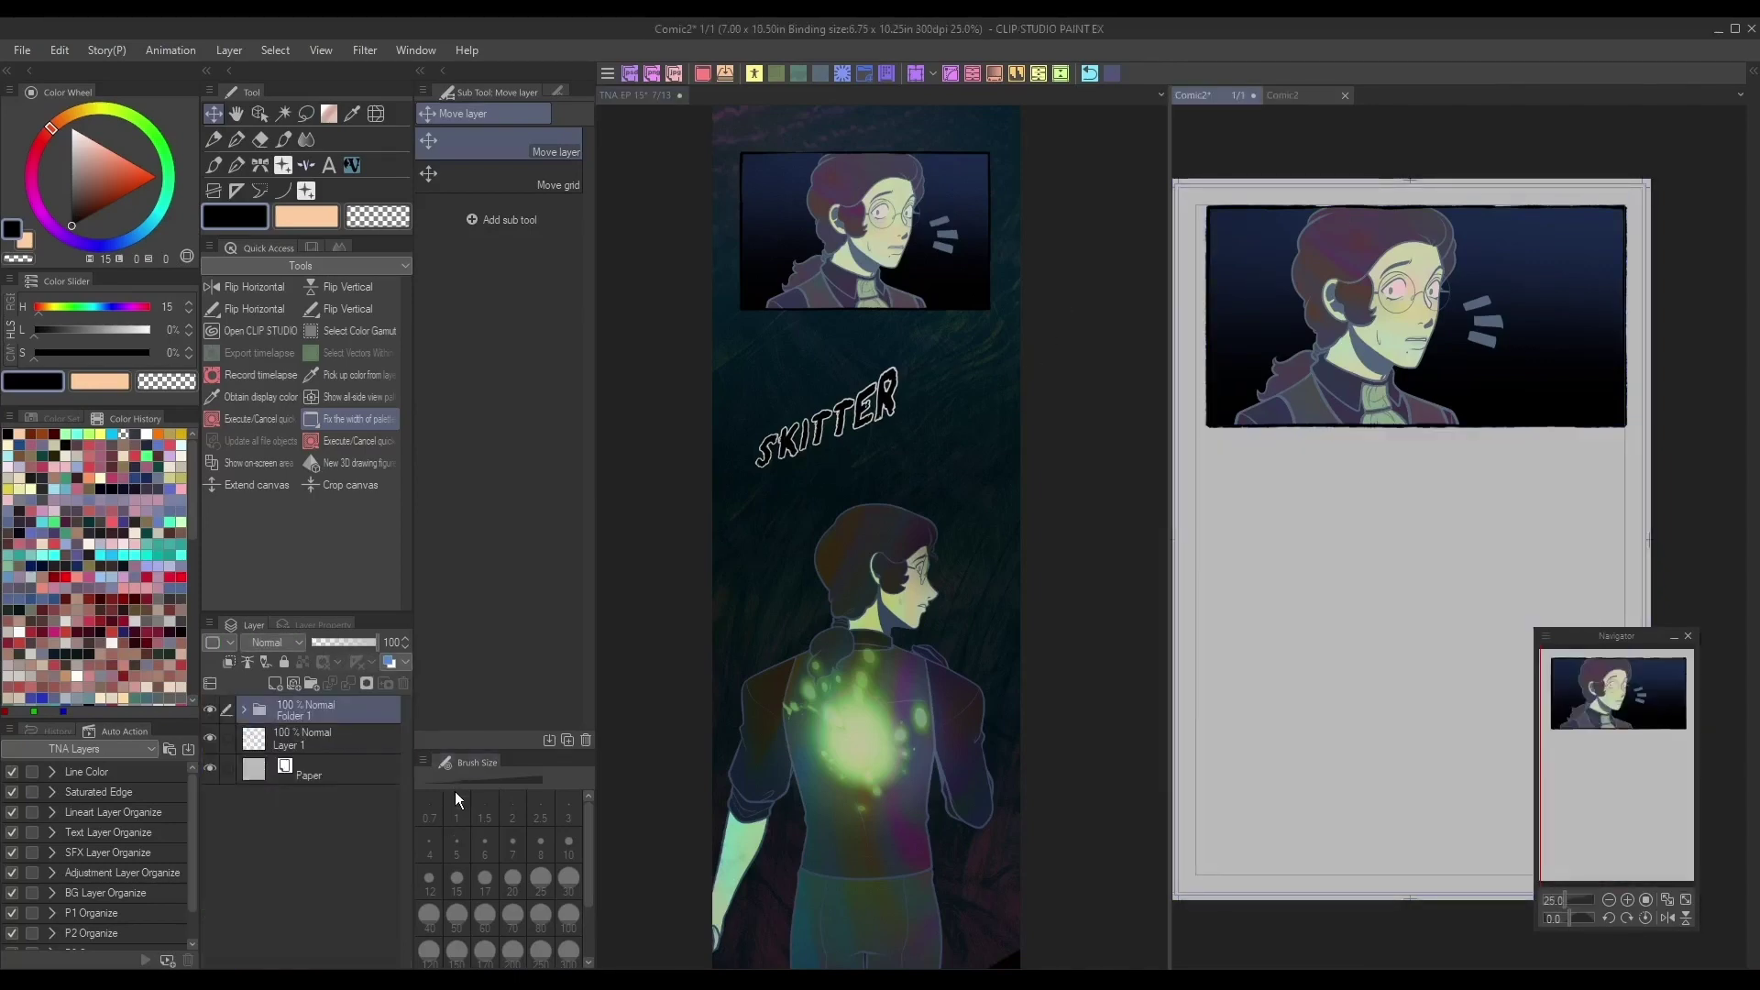
key("ctrl+v")
key("ctrl+t")
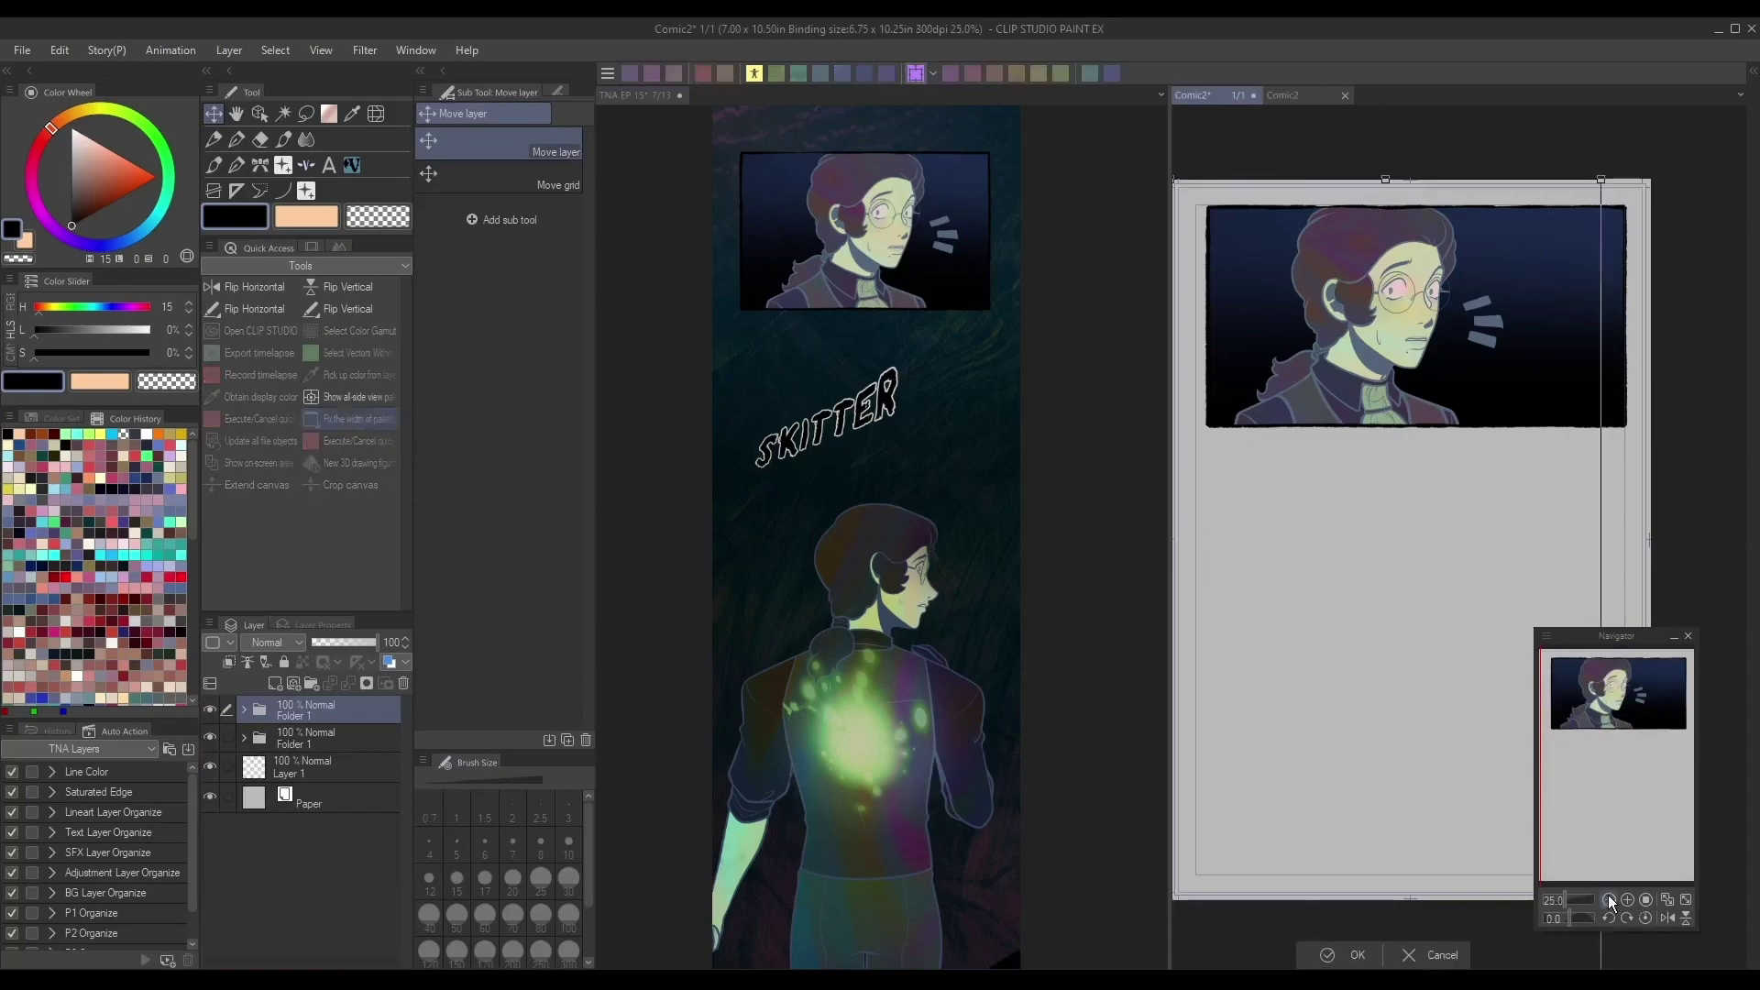
left_click(1610, 901)
left_click_drag(1457, 852, 1422, 209)
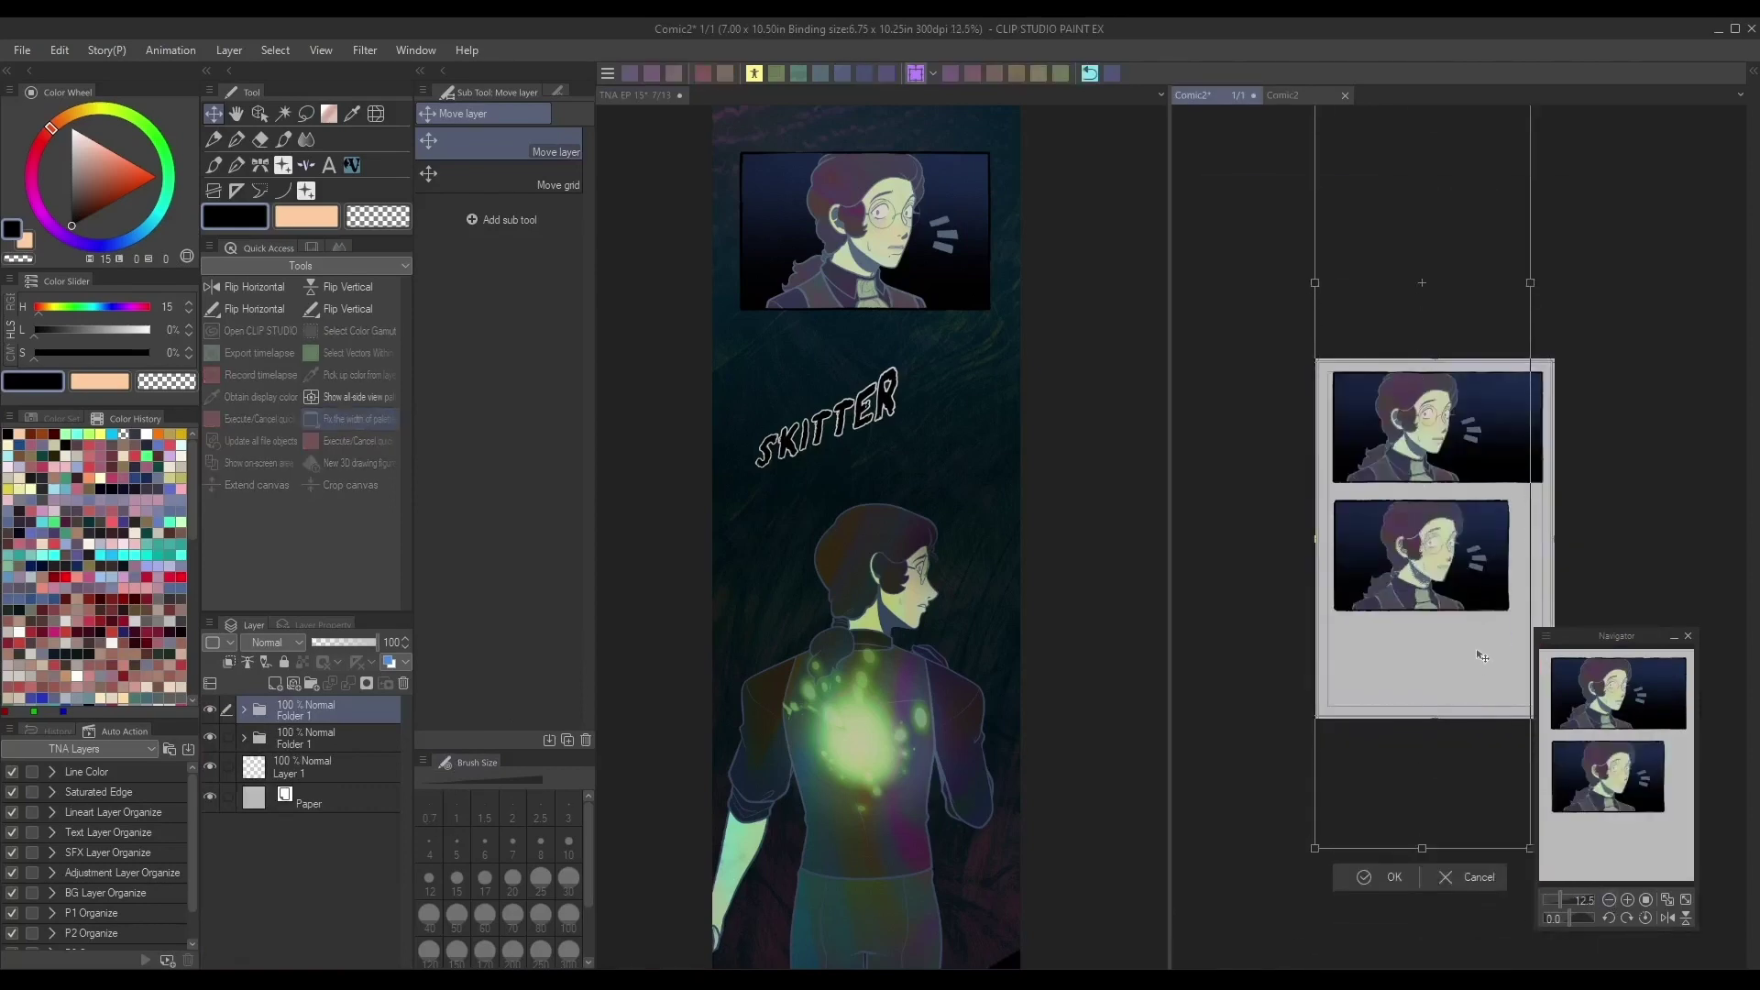
left_click(1388, 877)
left_click(1629, 899)
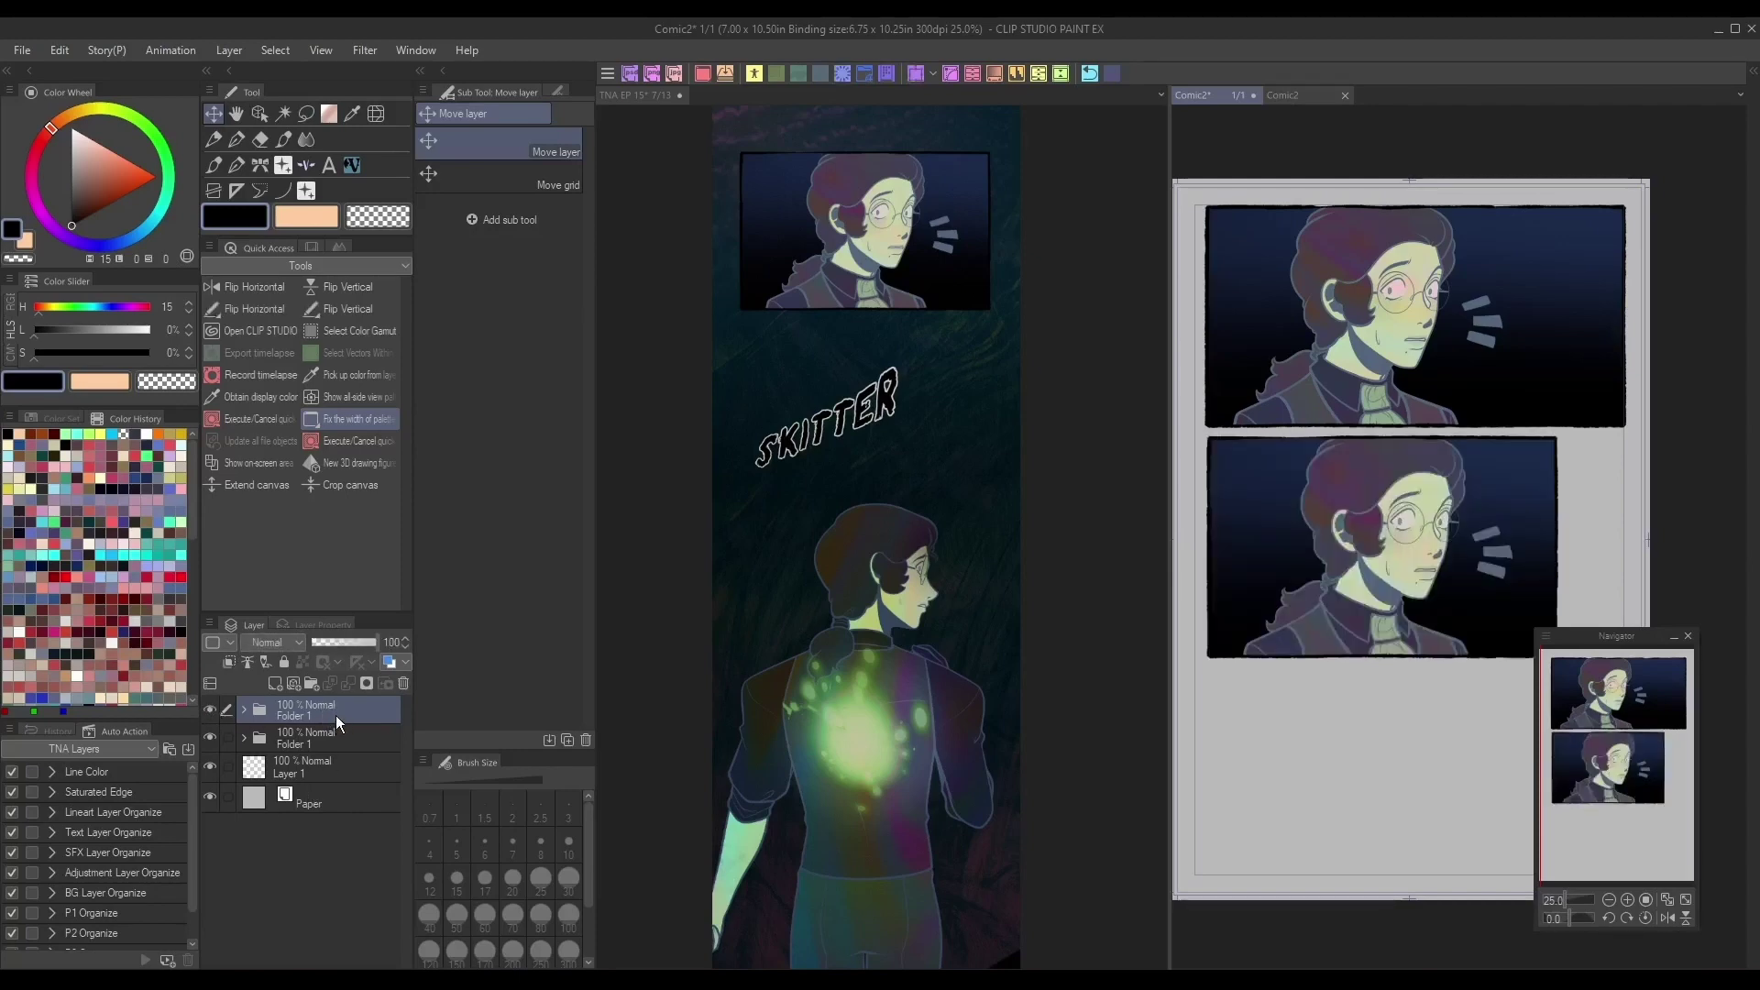
Step: Convert the lower portrait panel's Folder 1 on the print page to a file object
right_click(290, 714)
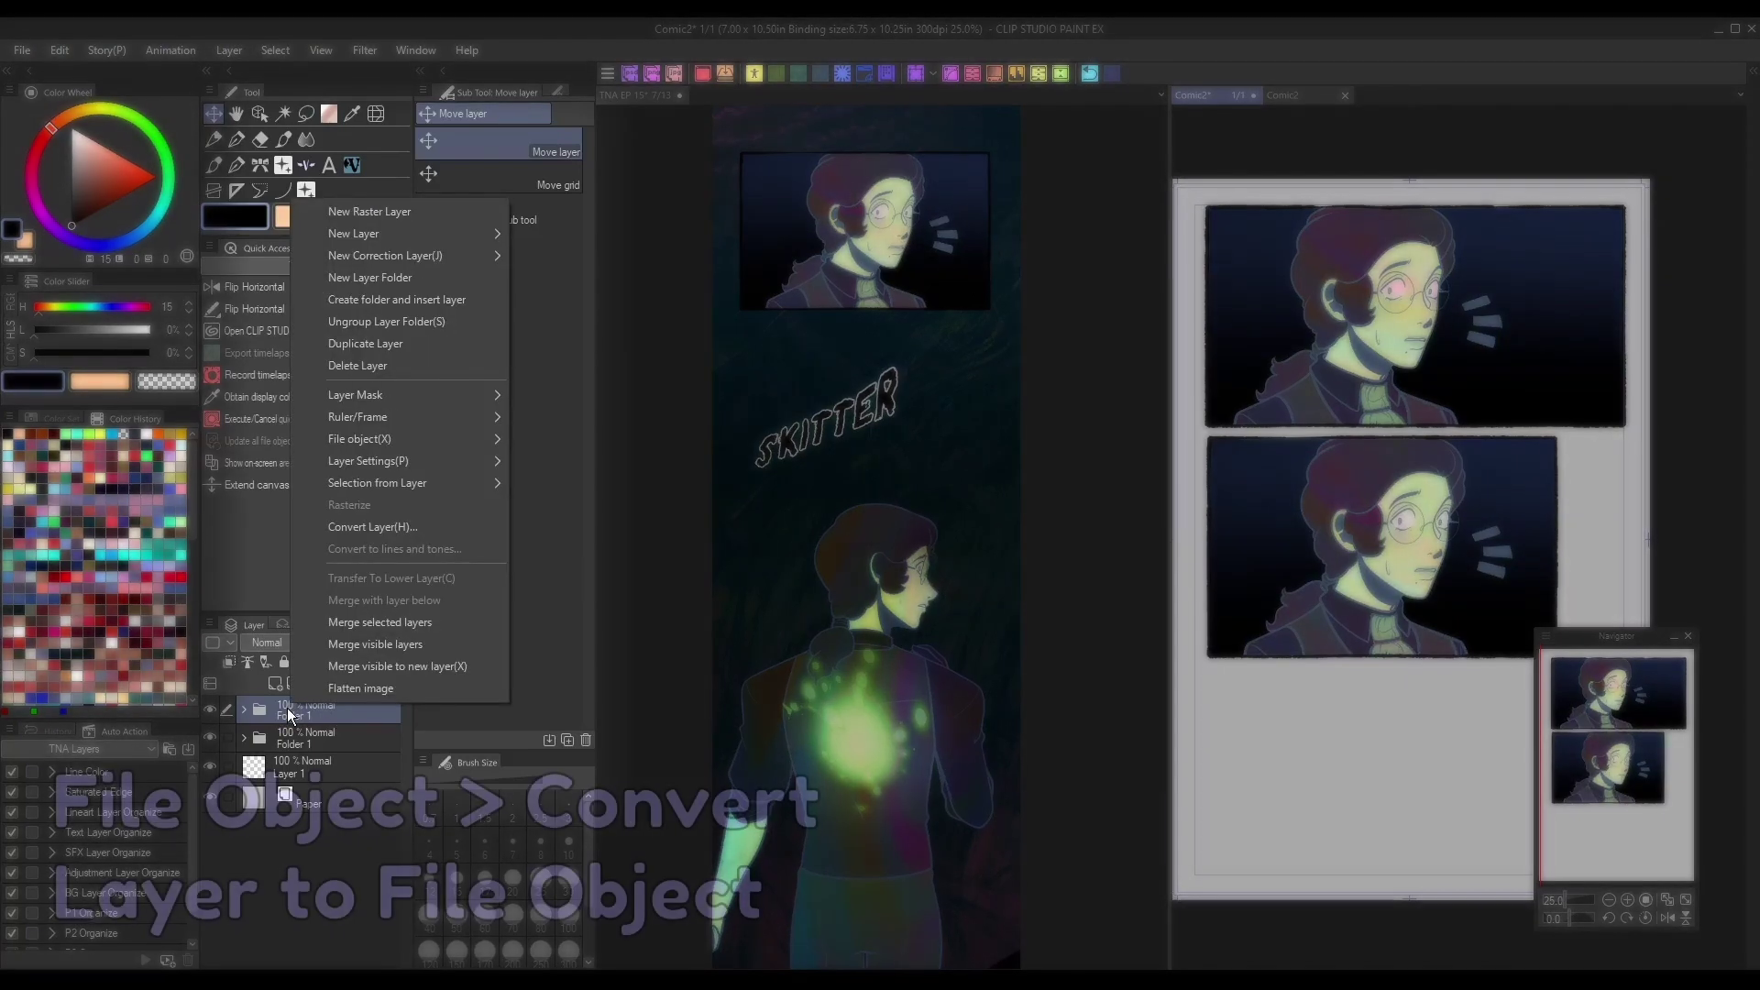
mouse_move(483, 446)
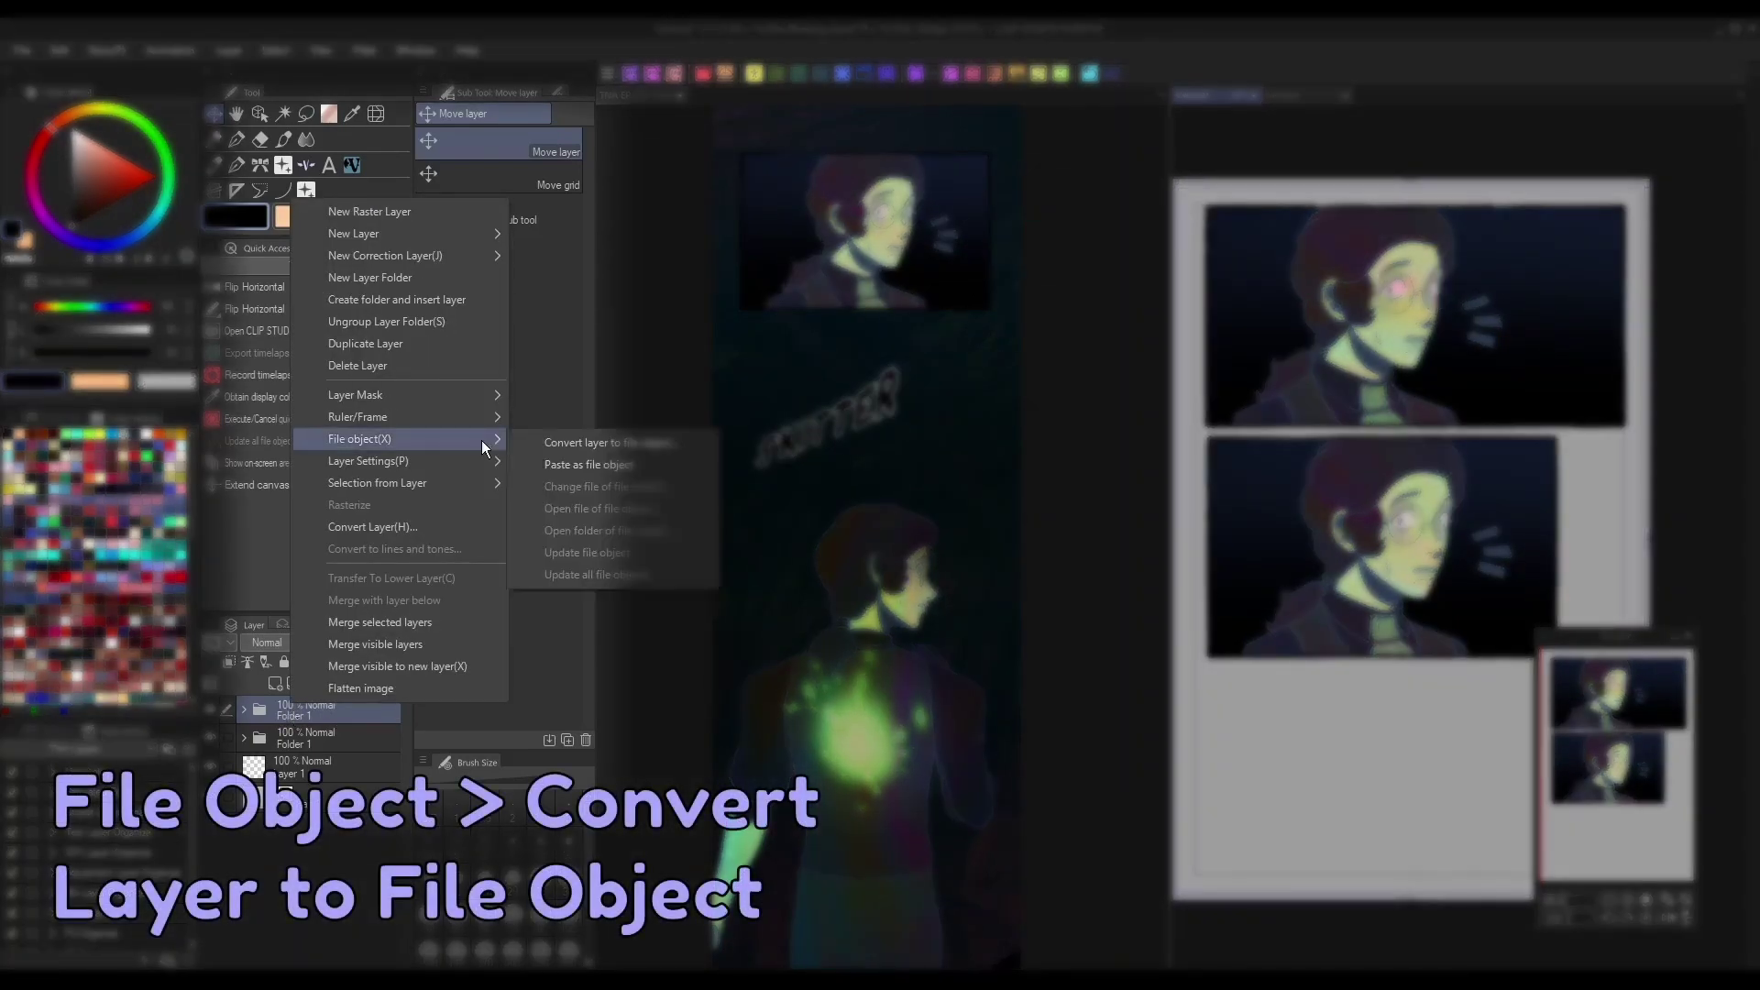
left_click(652, 443)
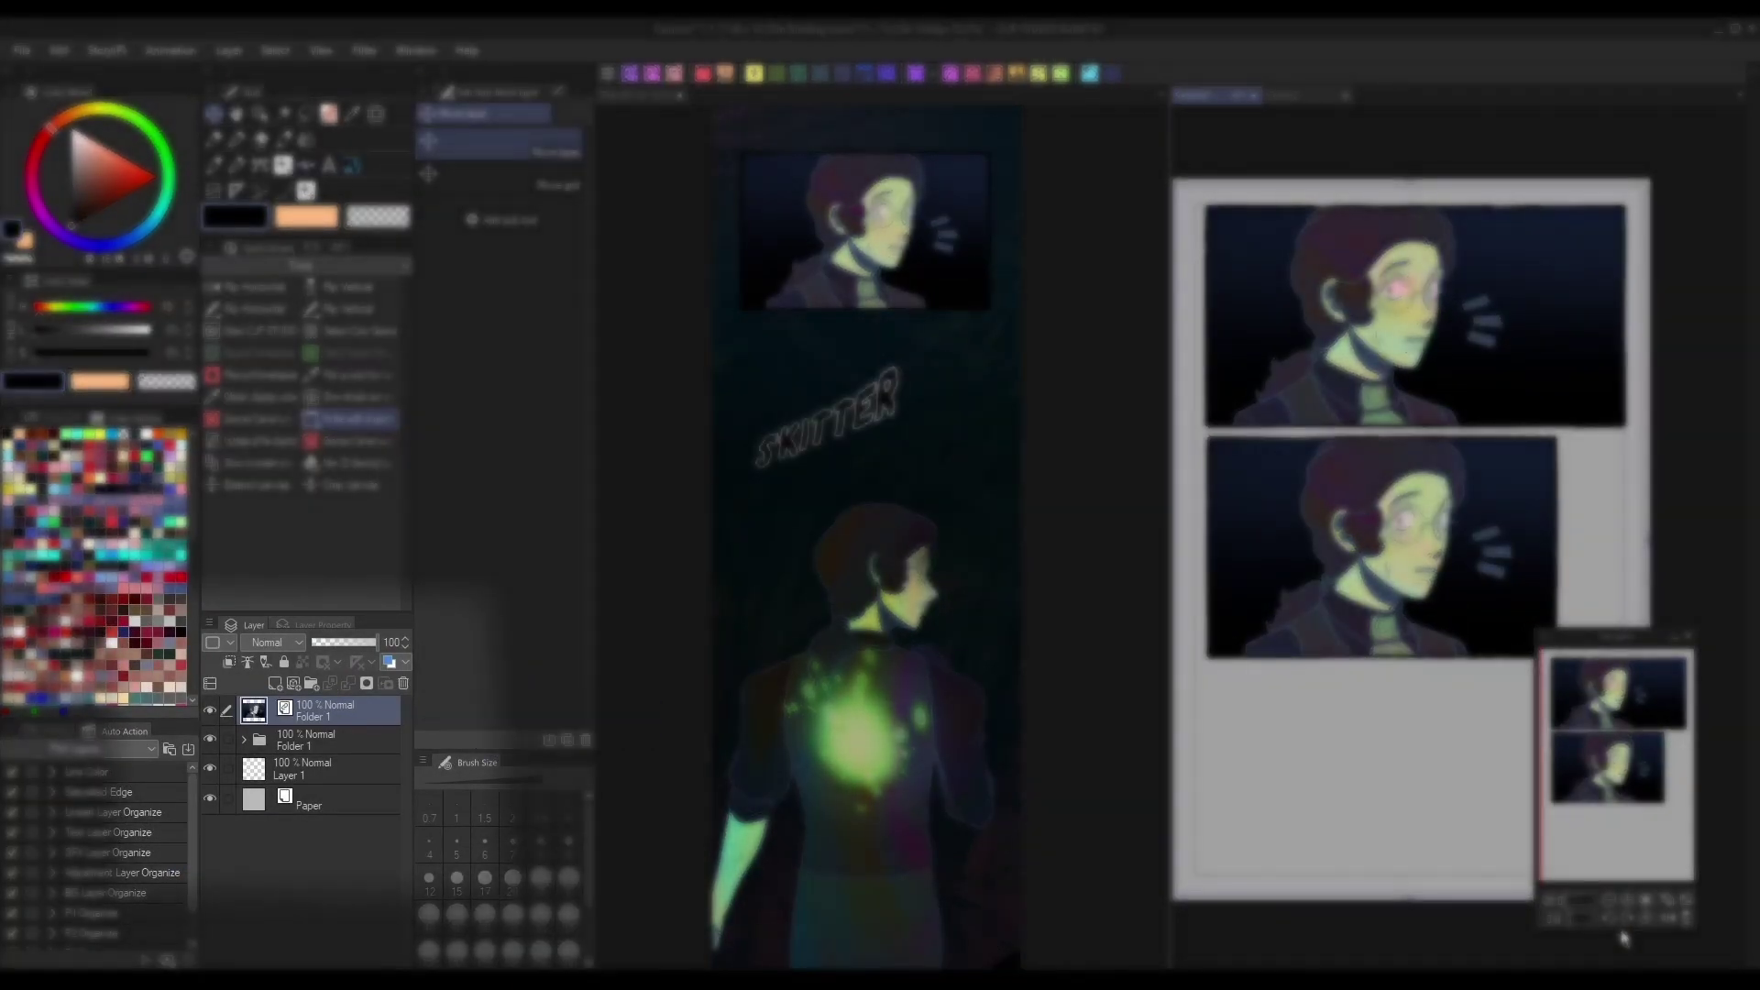
Step: Delete the original portrait panel folders from both canvases and paste the file object into the episode canvas
left_click(262, 736)
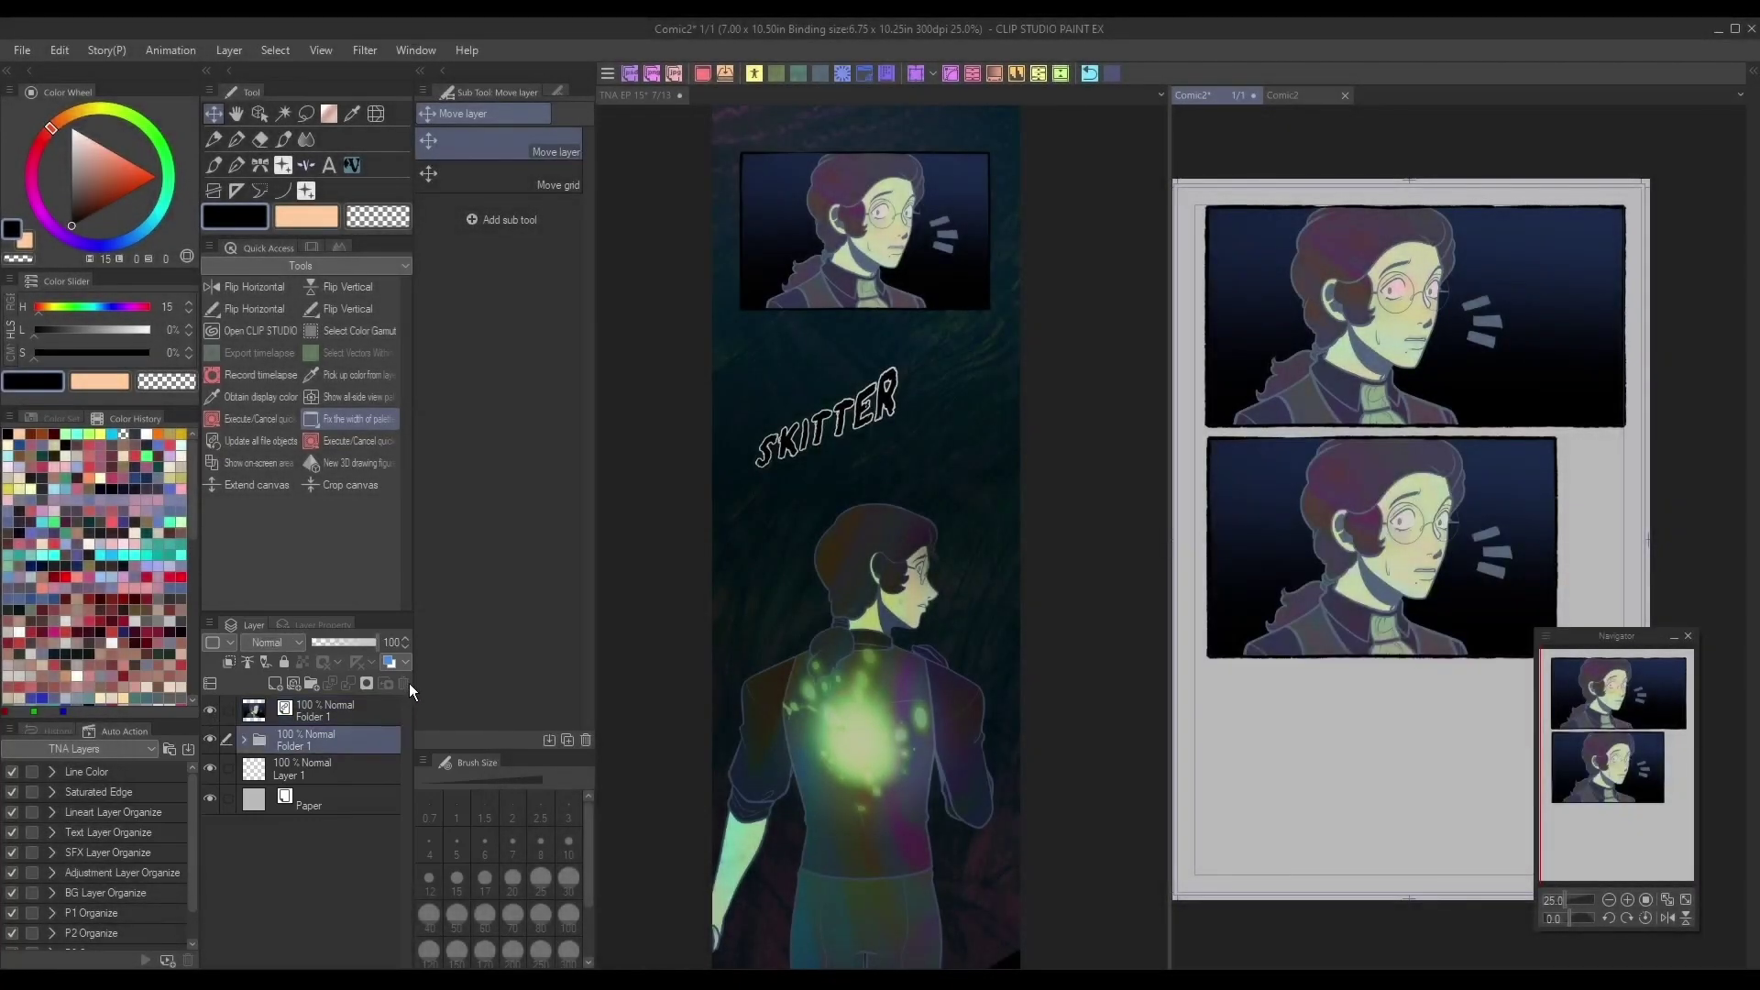
right_click(345, 724)
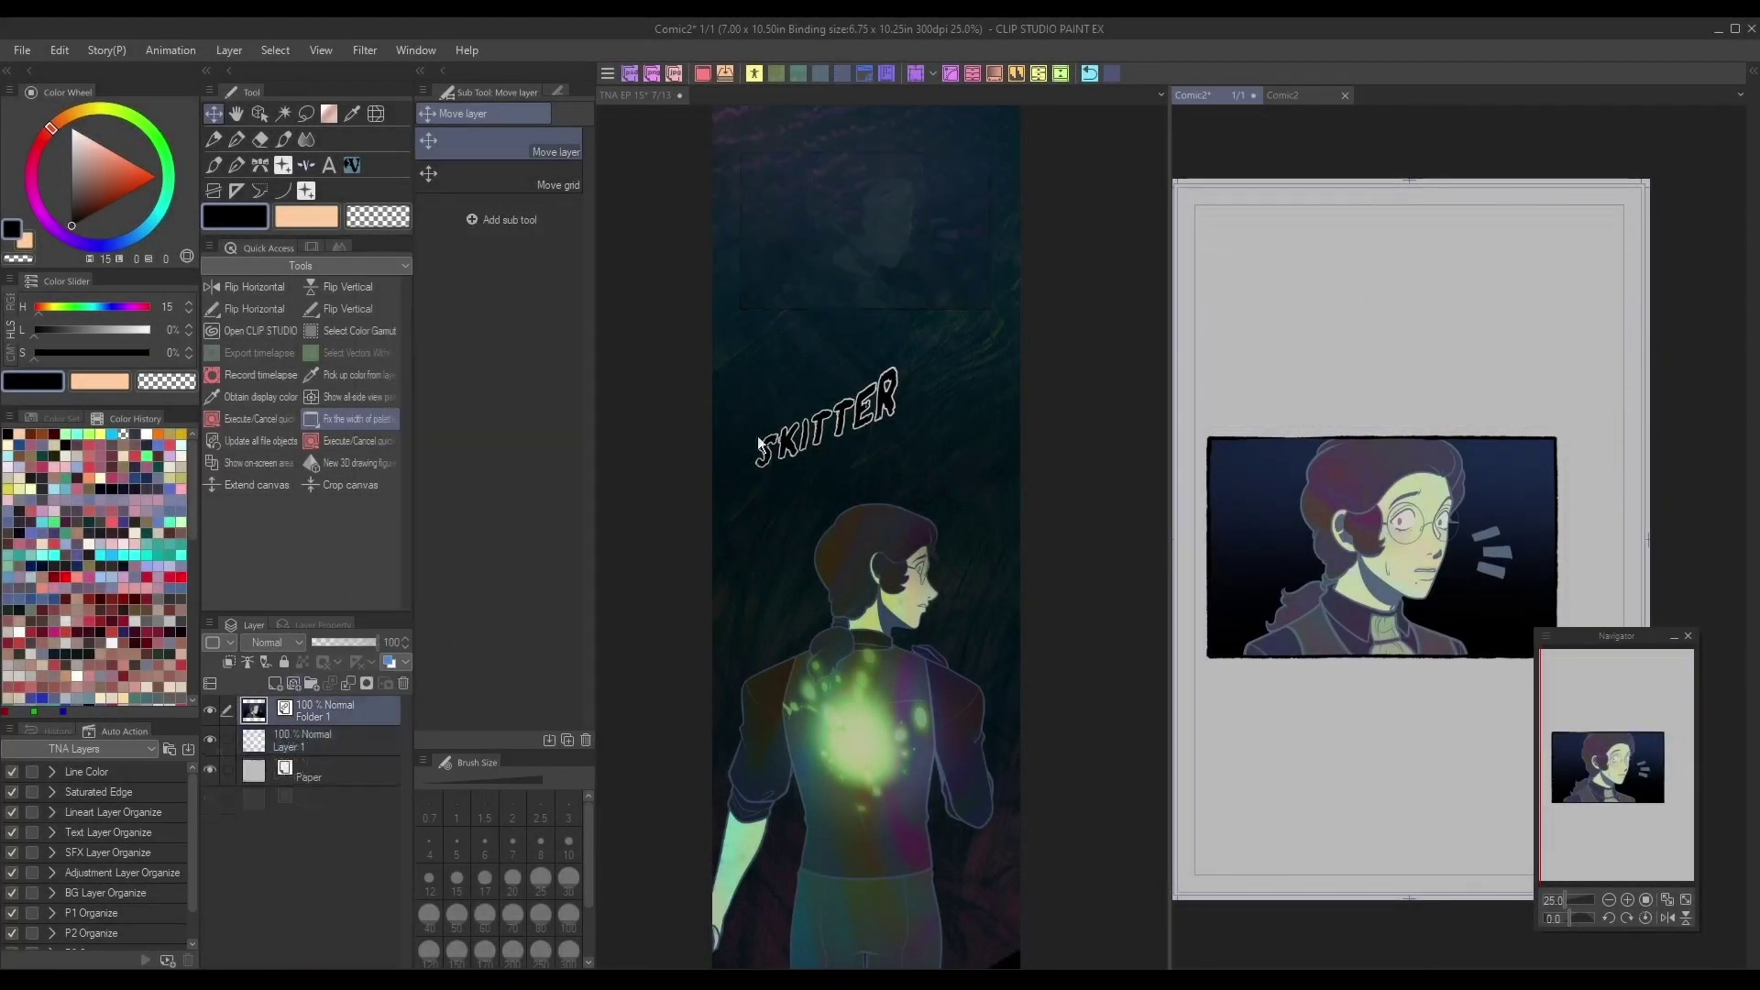
left_click(759, 443)
key("ctrl+v")
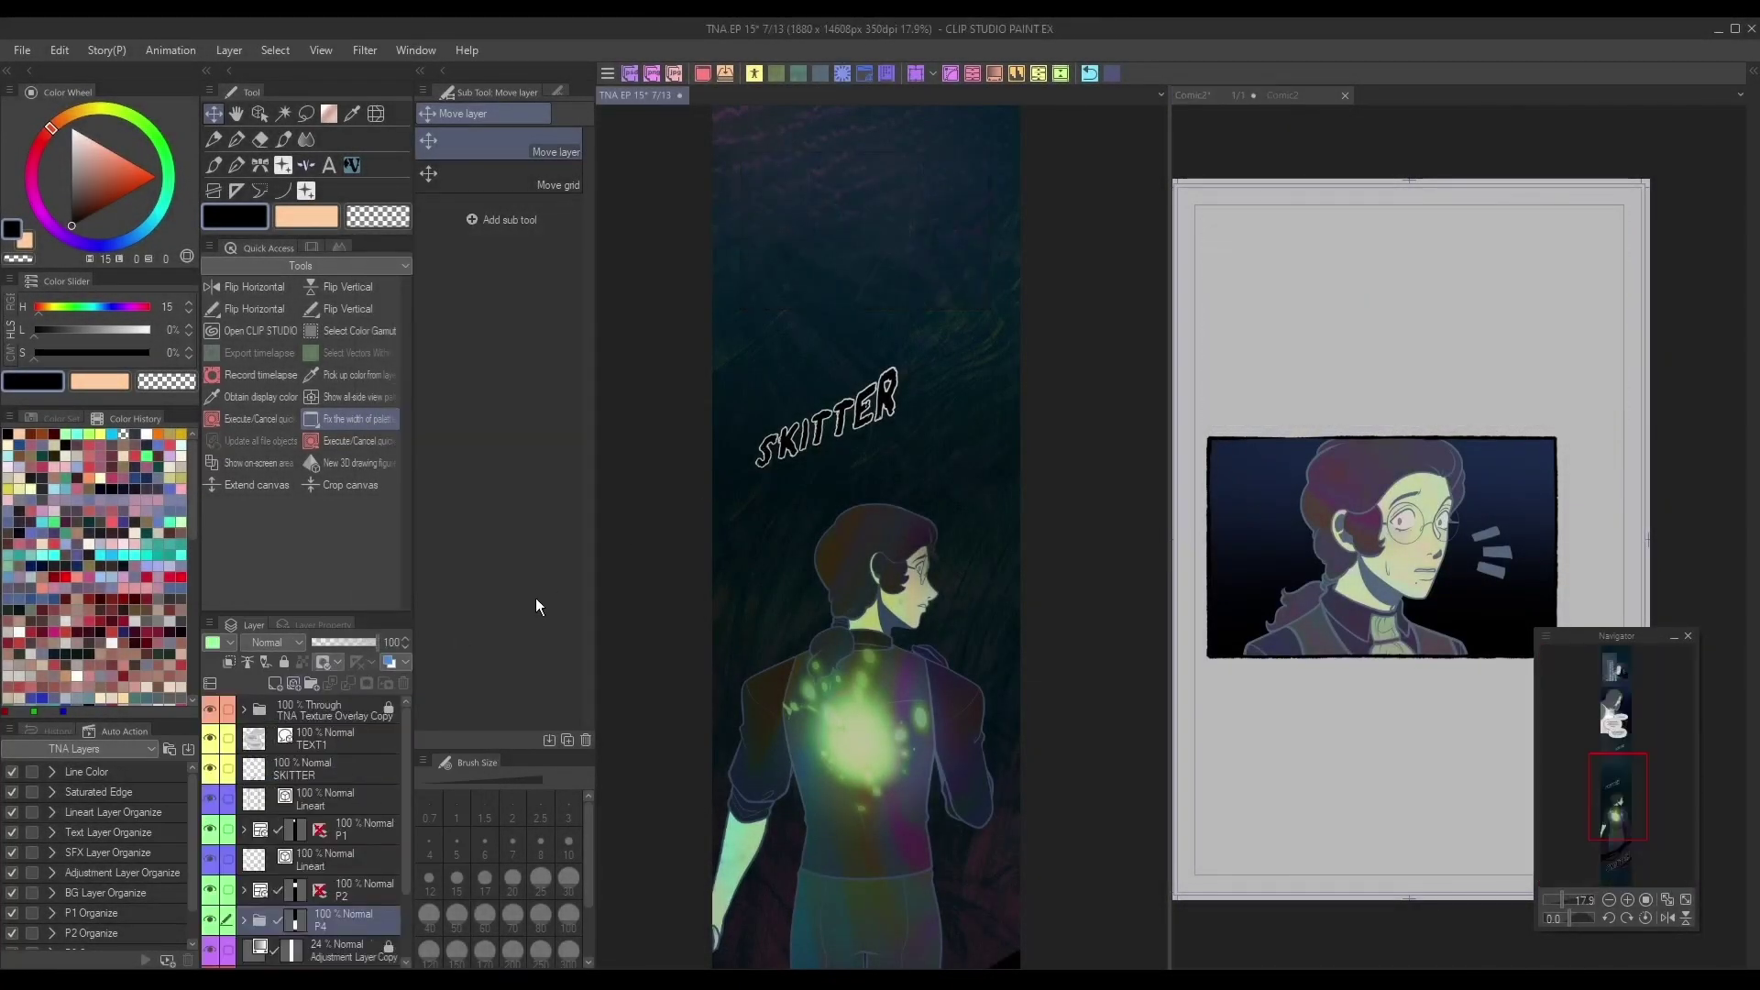
Step: Move the pasted file object down the episode strip into the gap between the SKITTER sound effects
key("ctrl+t")
left_click(1609, 899)
left_click(1609, 899)
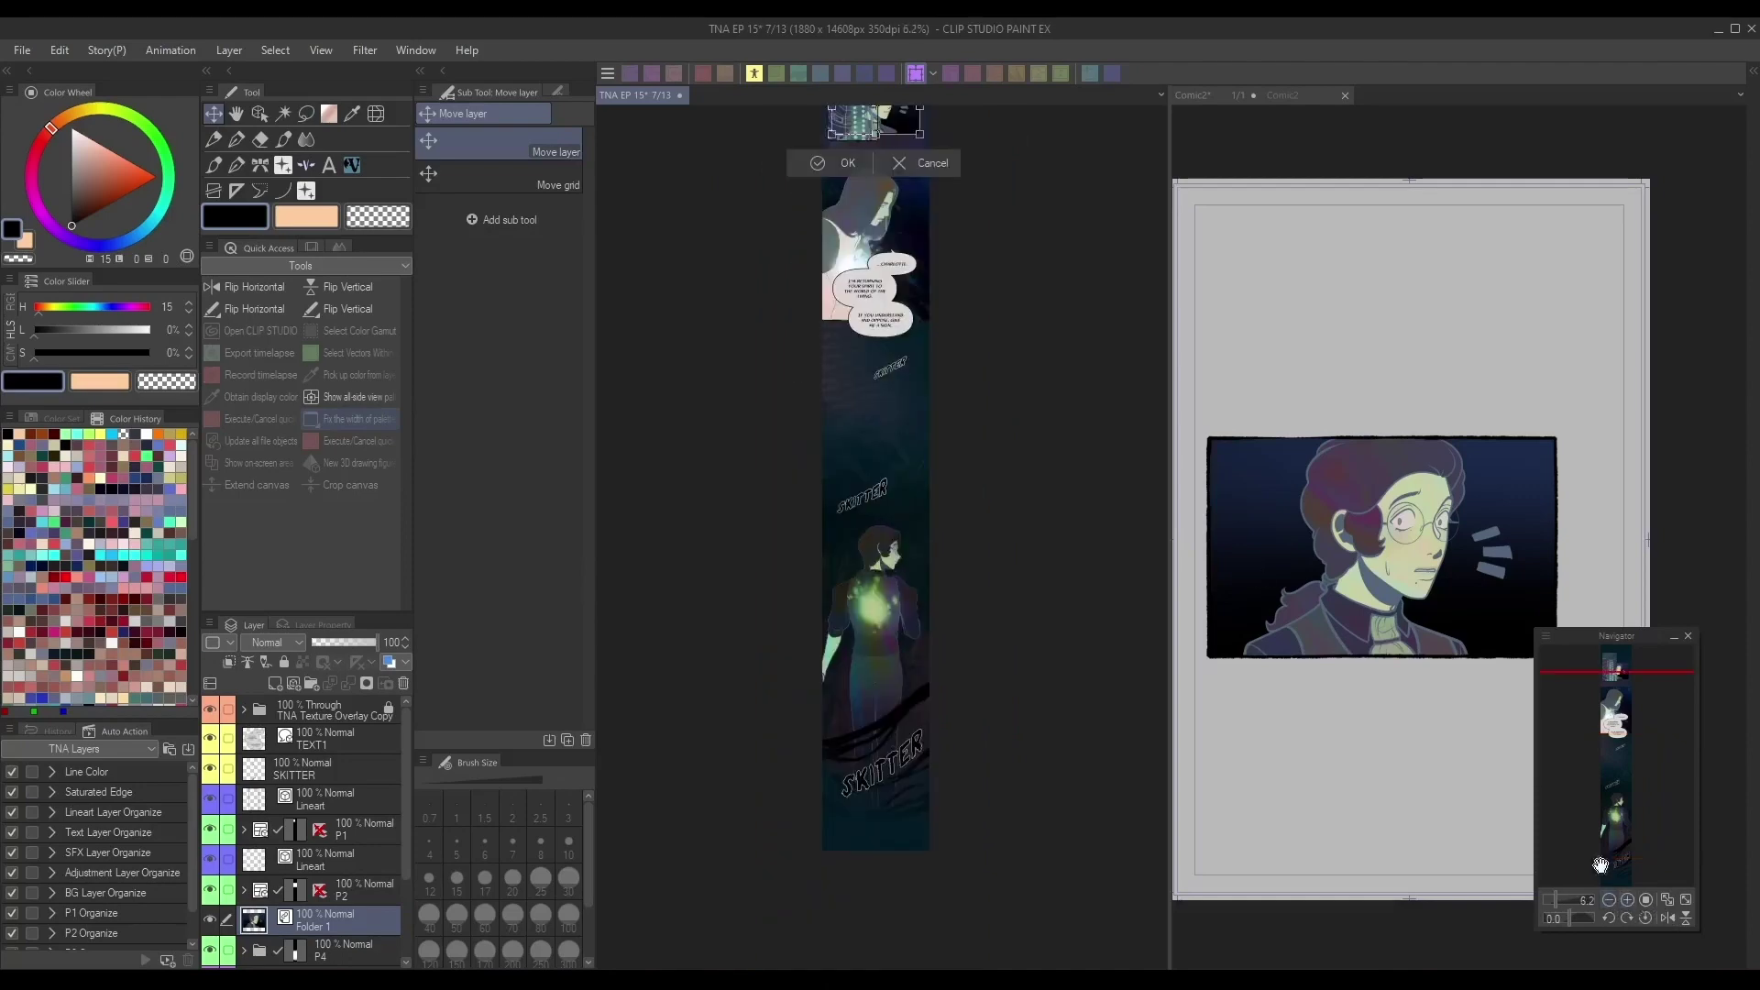
left_click_drag(897, 120, 897, 442)
left_click(849, 487)
left_click(1625, 900)
left_click(1625, 900)
left_click(1627, 902)
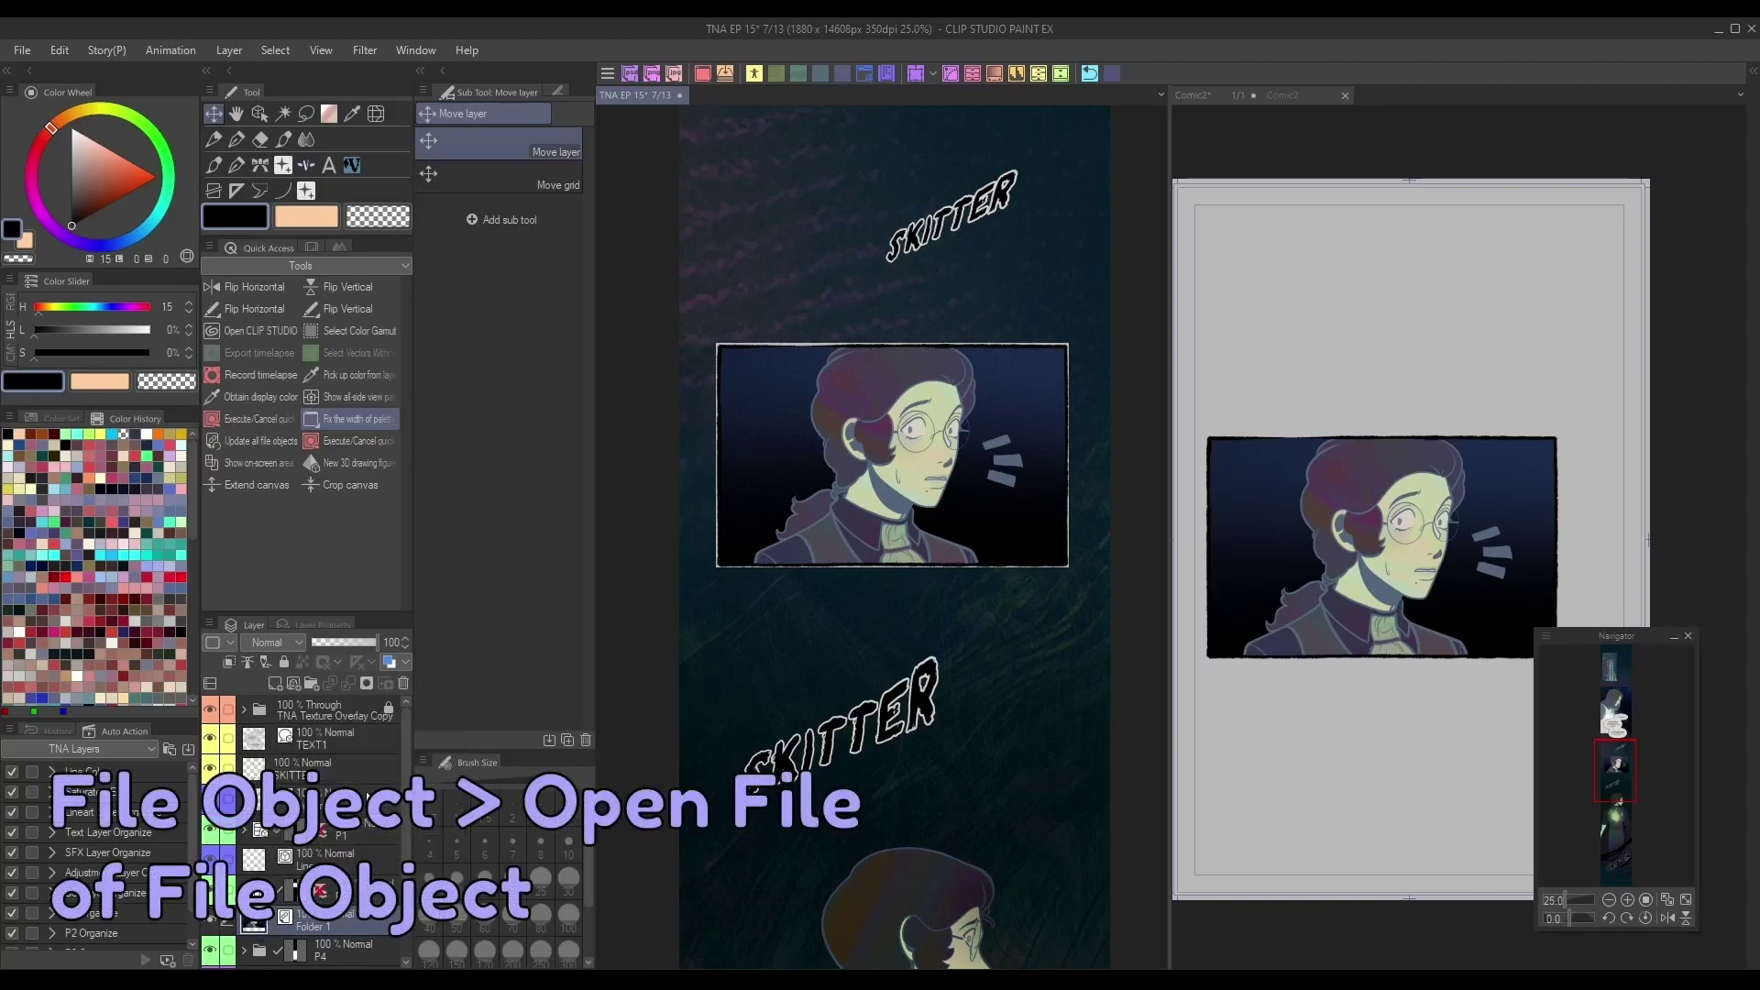
Step: Open the file object's source file, displayed in its own pane above the print page, and delete its Paper layer
scroll(397, 774, "down", 3)
right_click(346, 952)
left_click(348, 801)
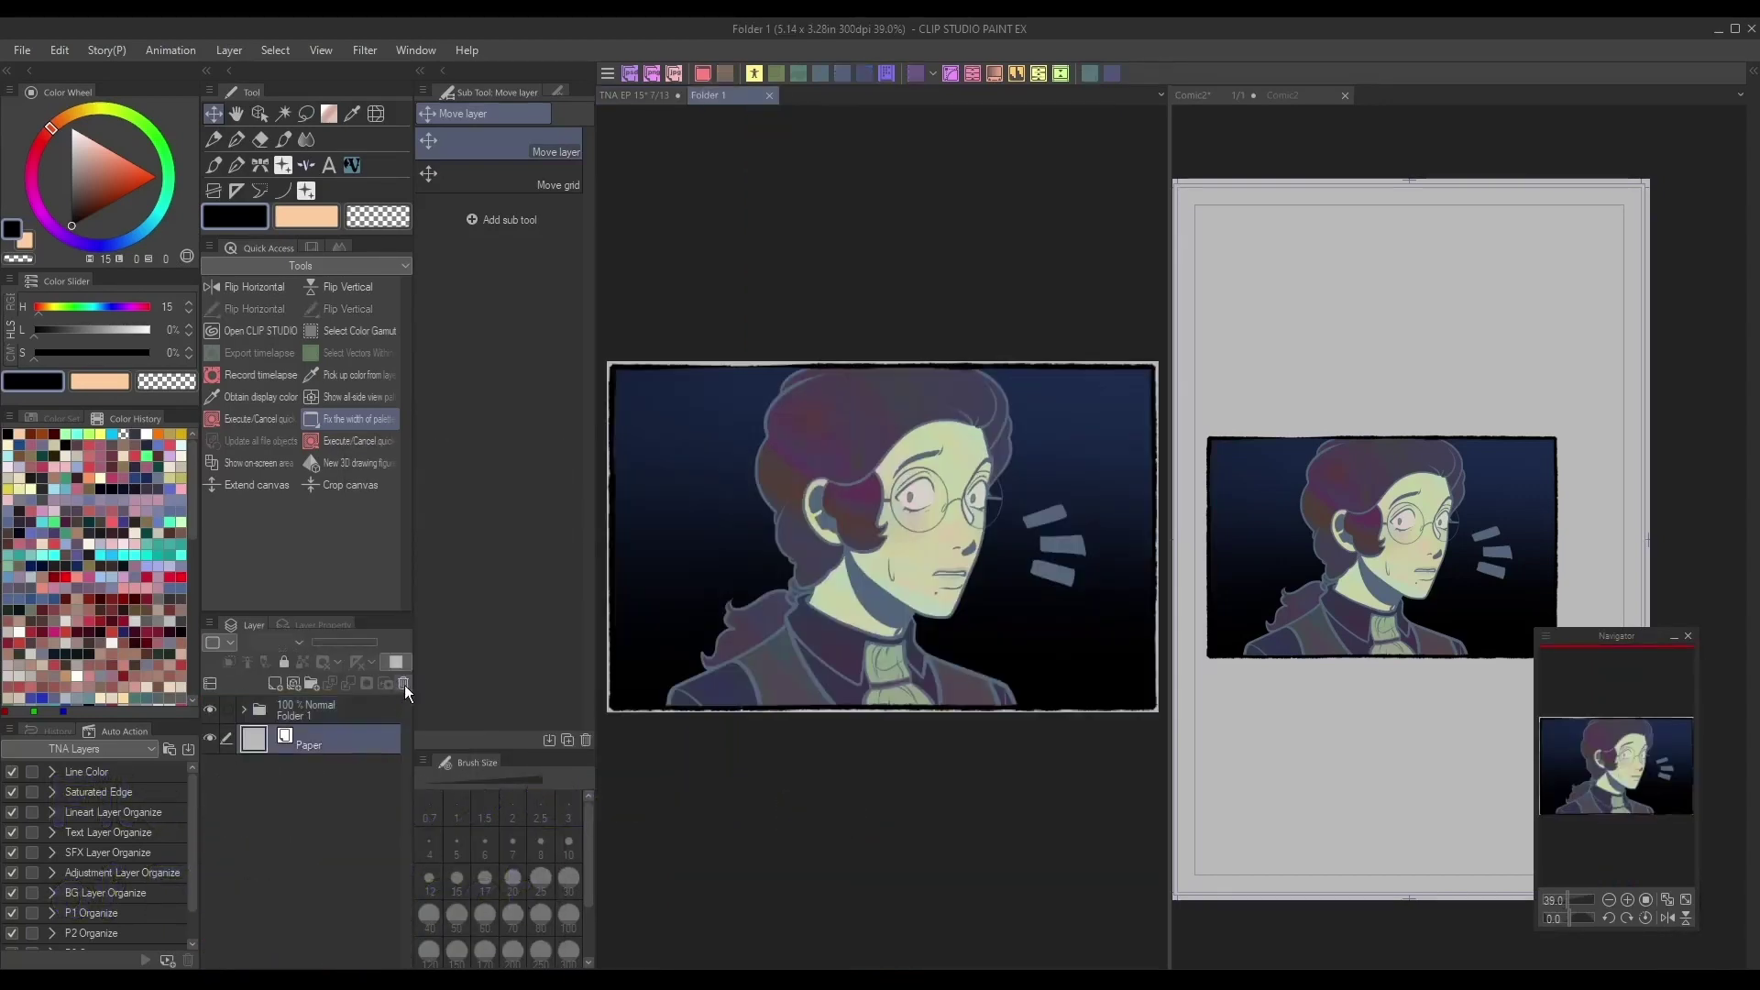
left_click(404, 684)
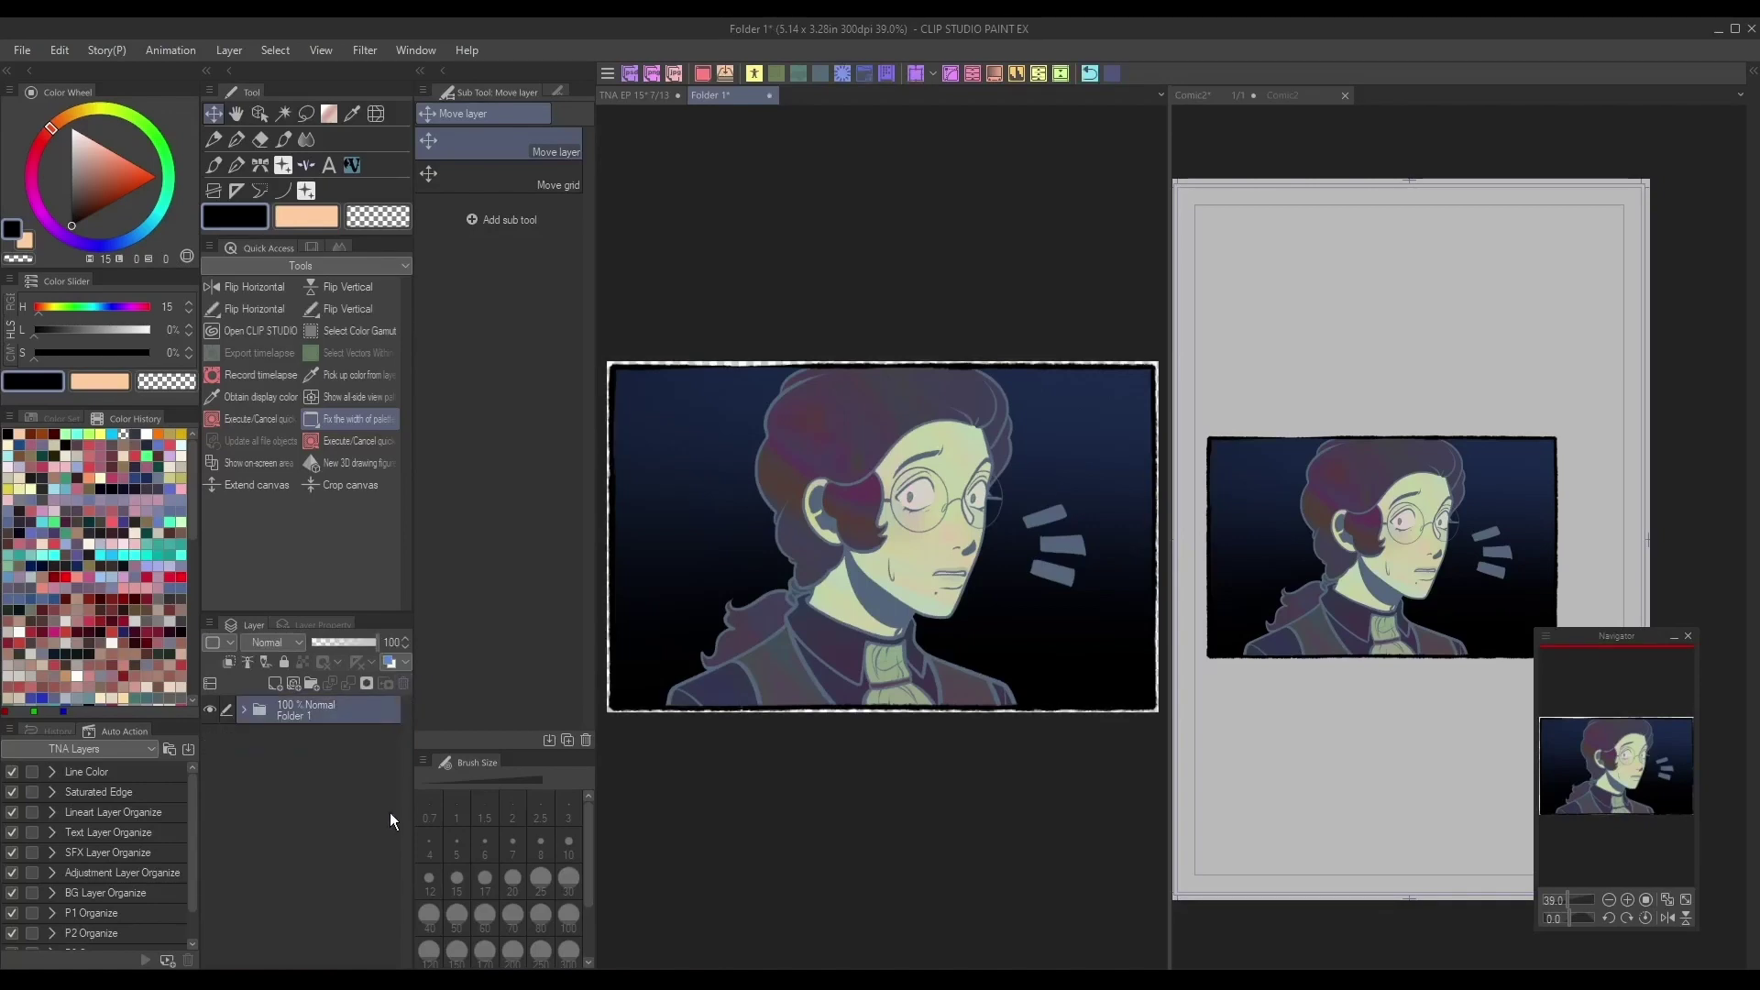
left_click_drag(733, 87, 1375, 87)
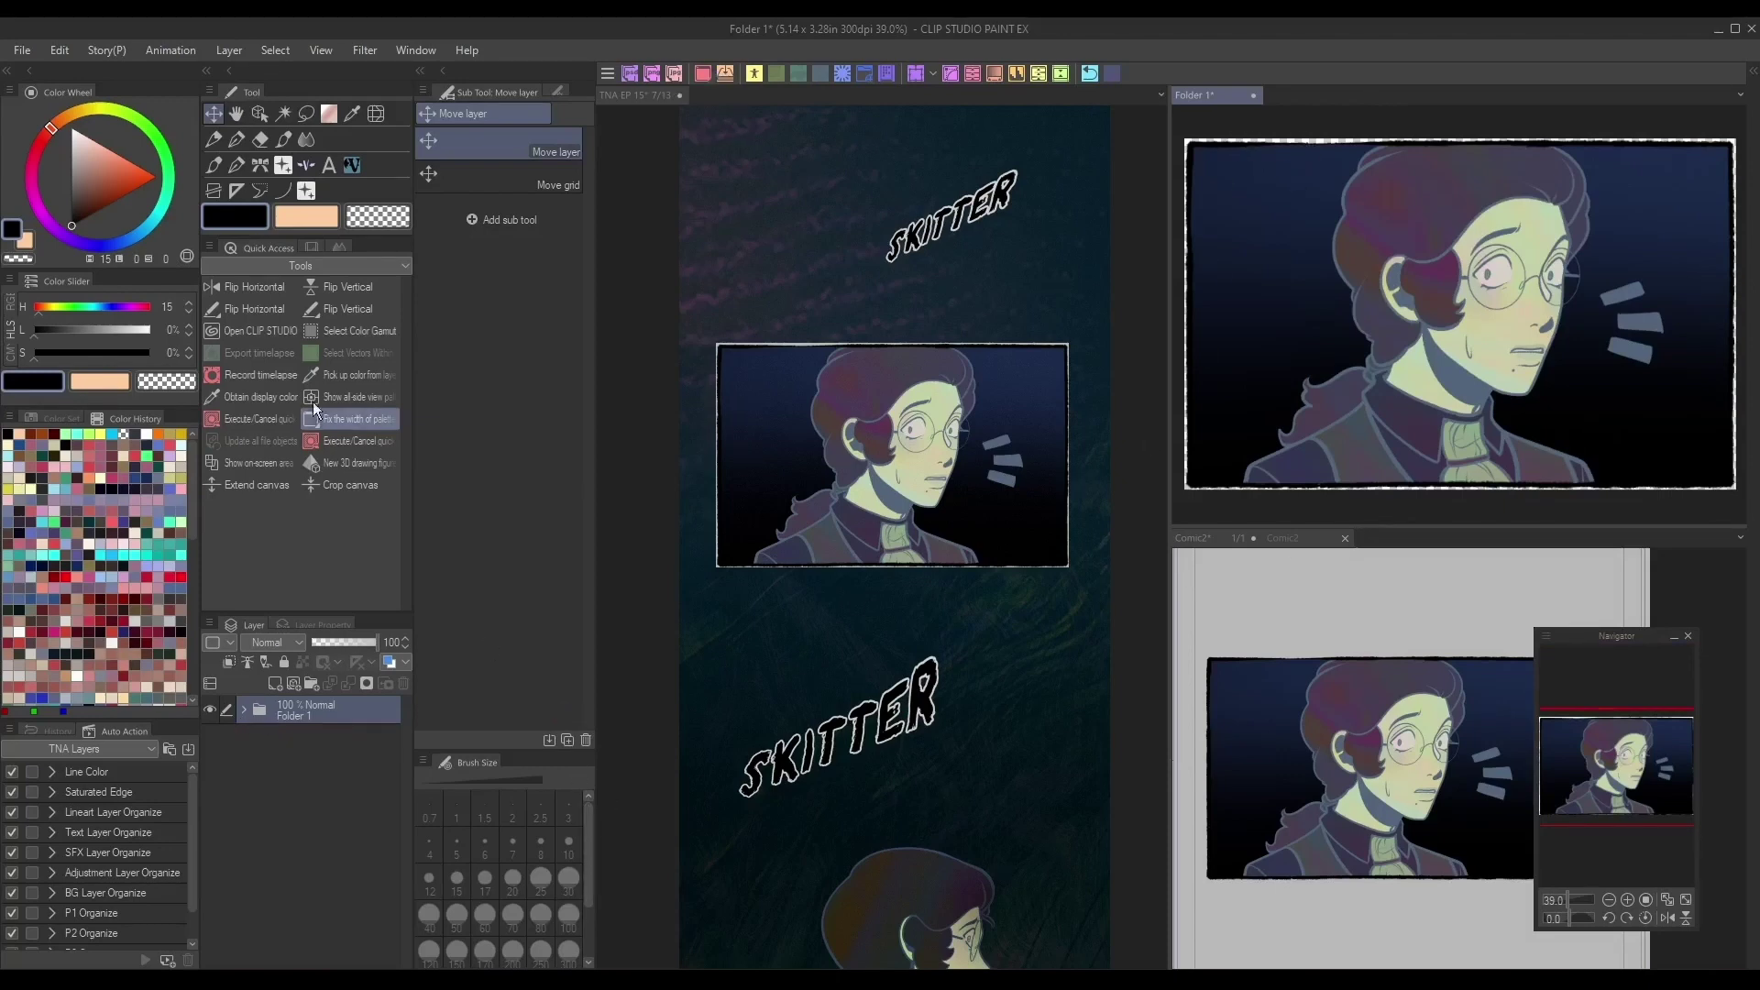
Step: Enlarge the portrait's Lineart and Layer 5 together, shift them left within the panel, and save the source file
left_click(244, 711)
left_click(254, 769)
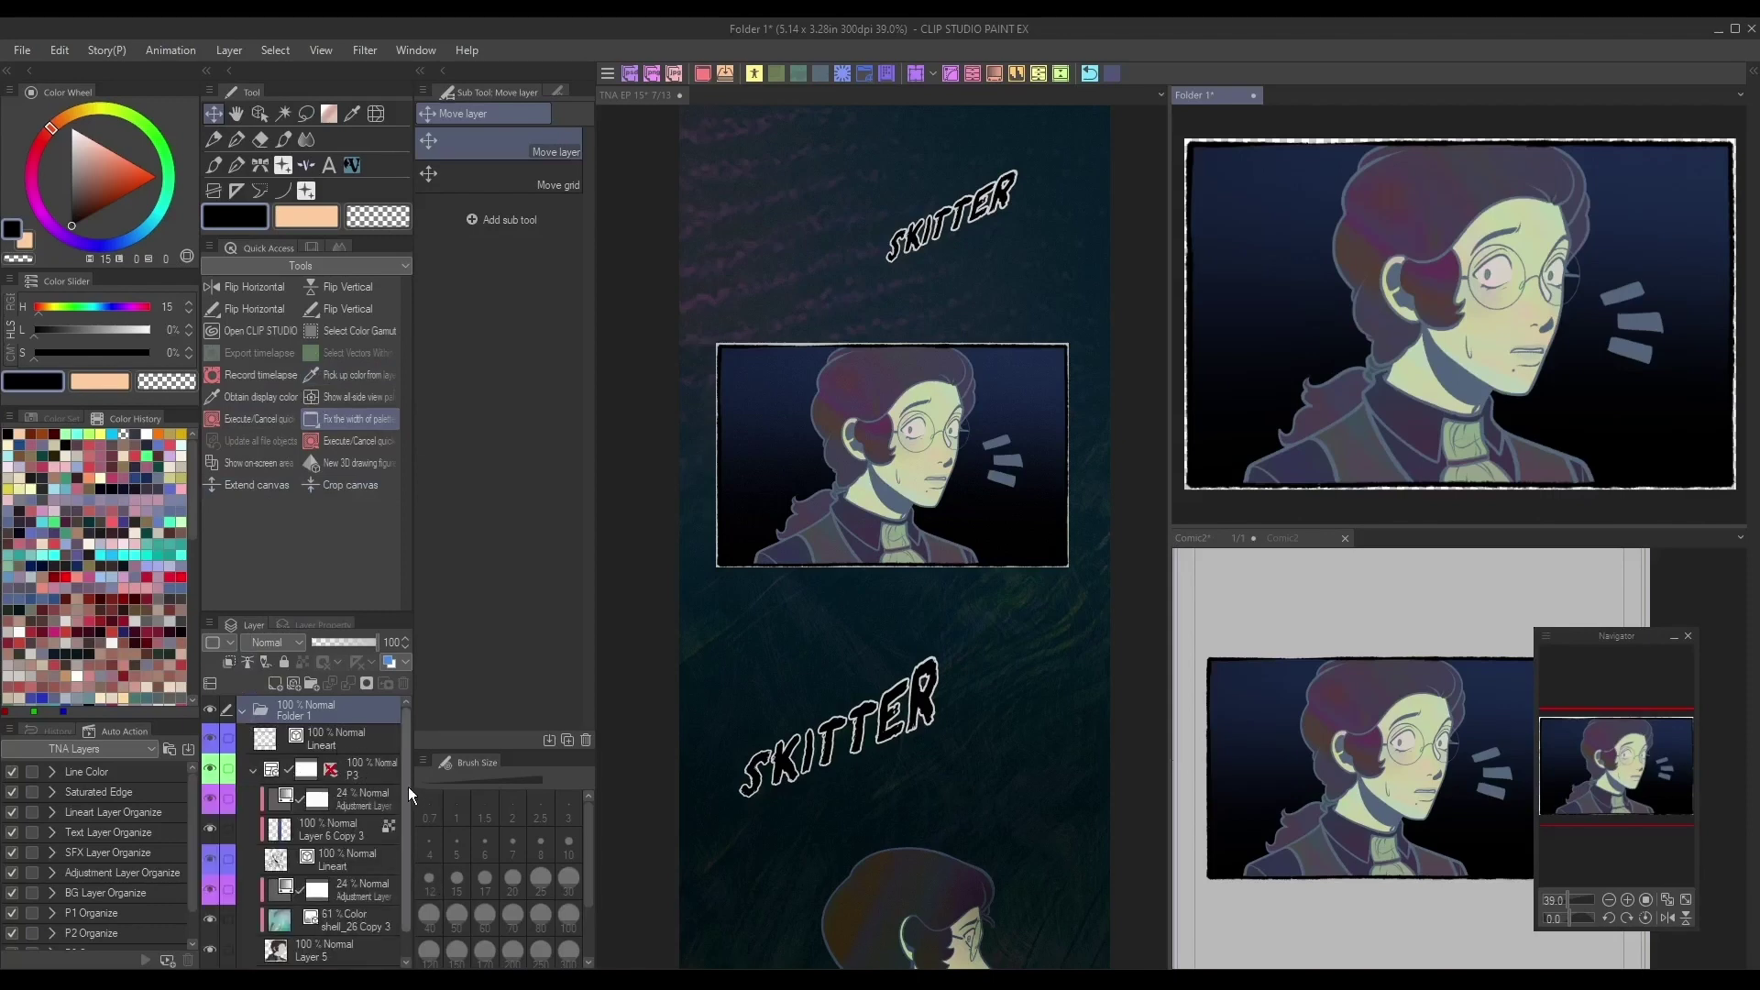
left_click_drag(406, 784, 405, 823)
left_click(211, 835)
left_click(211, 835)
left_click(344, 833)
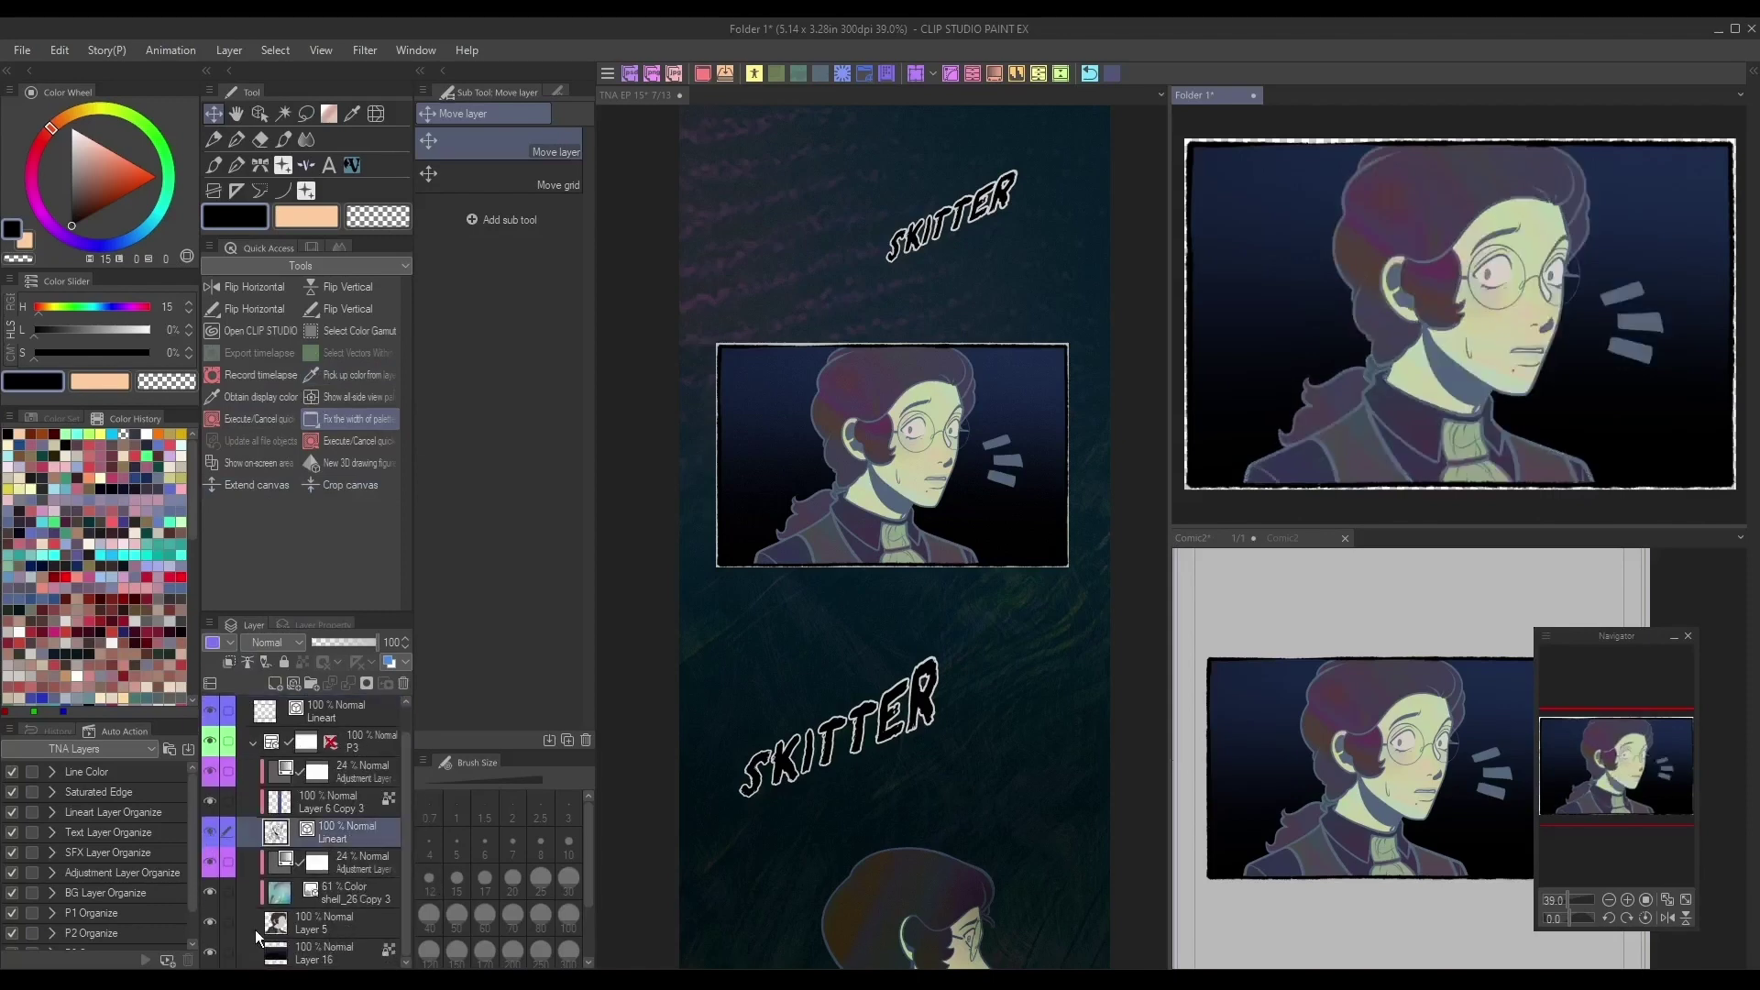
left_click(229, 922)
left_click(914, 73)
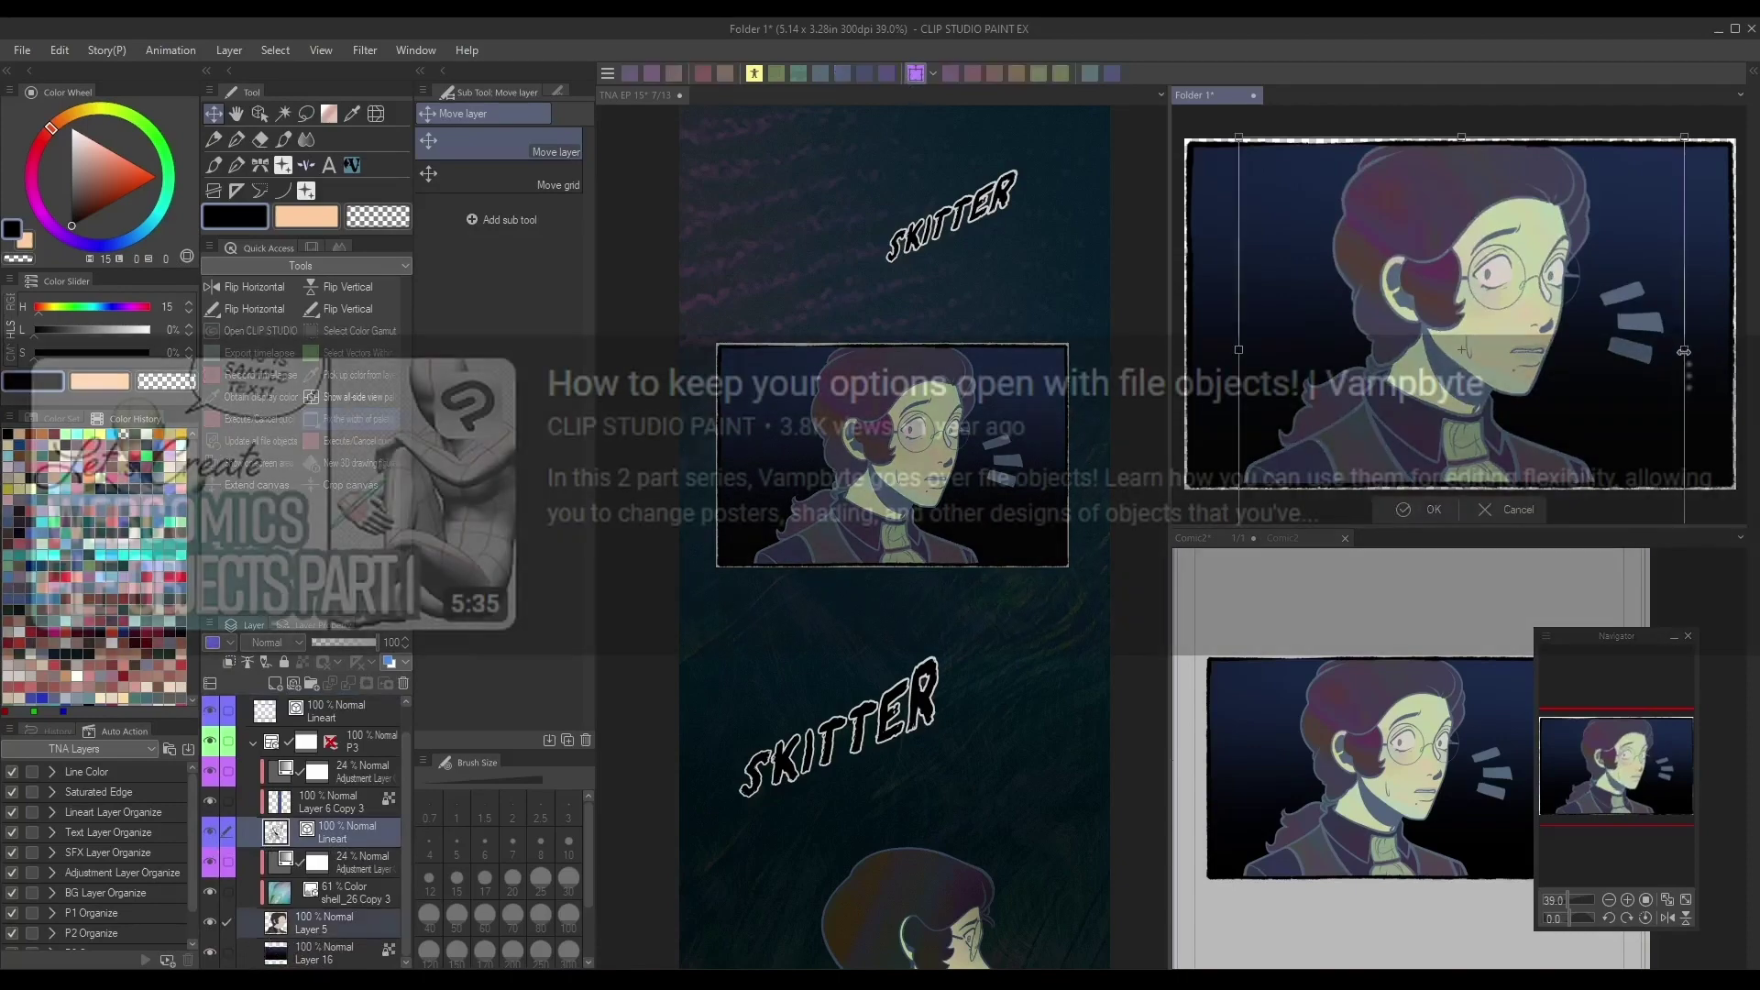
left_click_drag(1643, 358, 1756, 358)
left_click_drag(1559, 358, 1504, 362)
left_click(1379, 486)
left_click(725, 73)
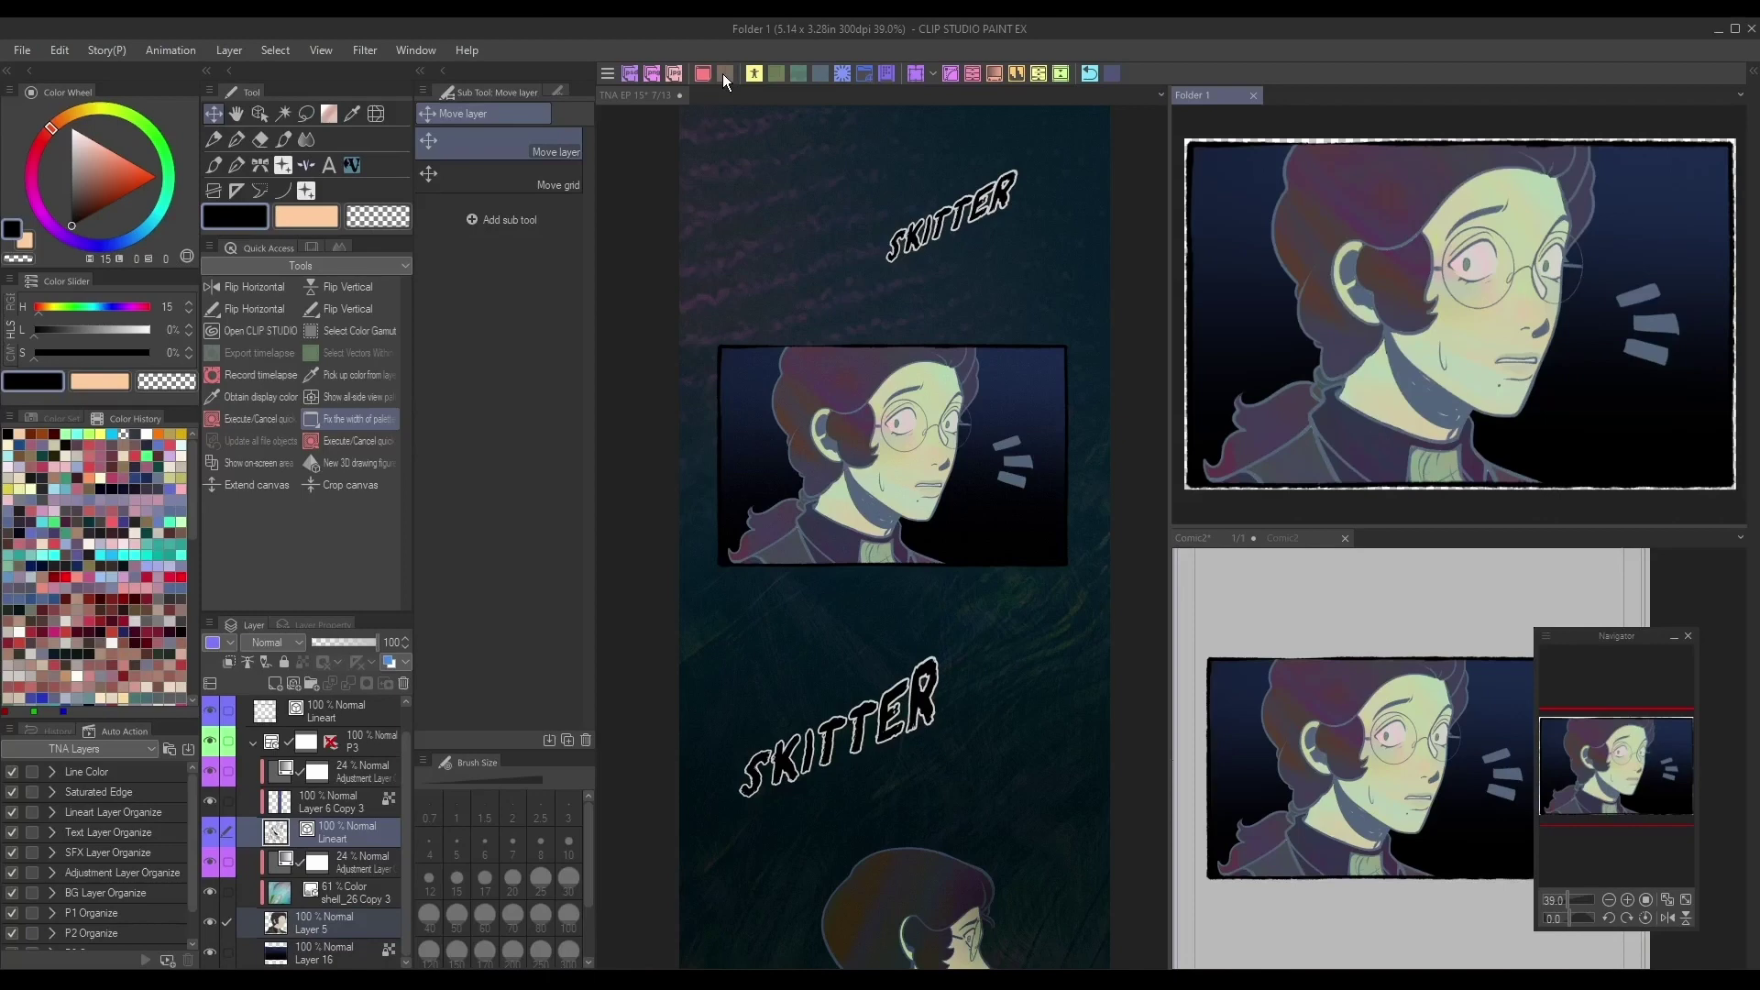
Step: Scale the portrait's Lineart and Layer 5 back down, shift them right within the panel, and save the source file
mouse_move(1284, 660)
left_mouse_down()
mouse_move(1278, 571)
mouse_move(1274, 638)
left_mouse_up()
left_click_drag(1105, 570, 1092, 507)
left_click(1677, 454)
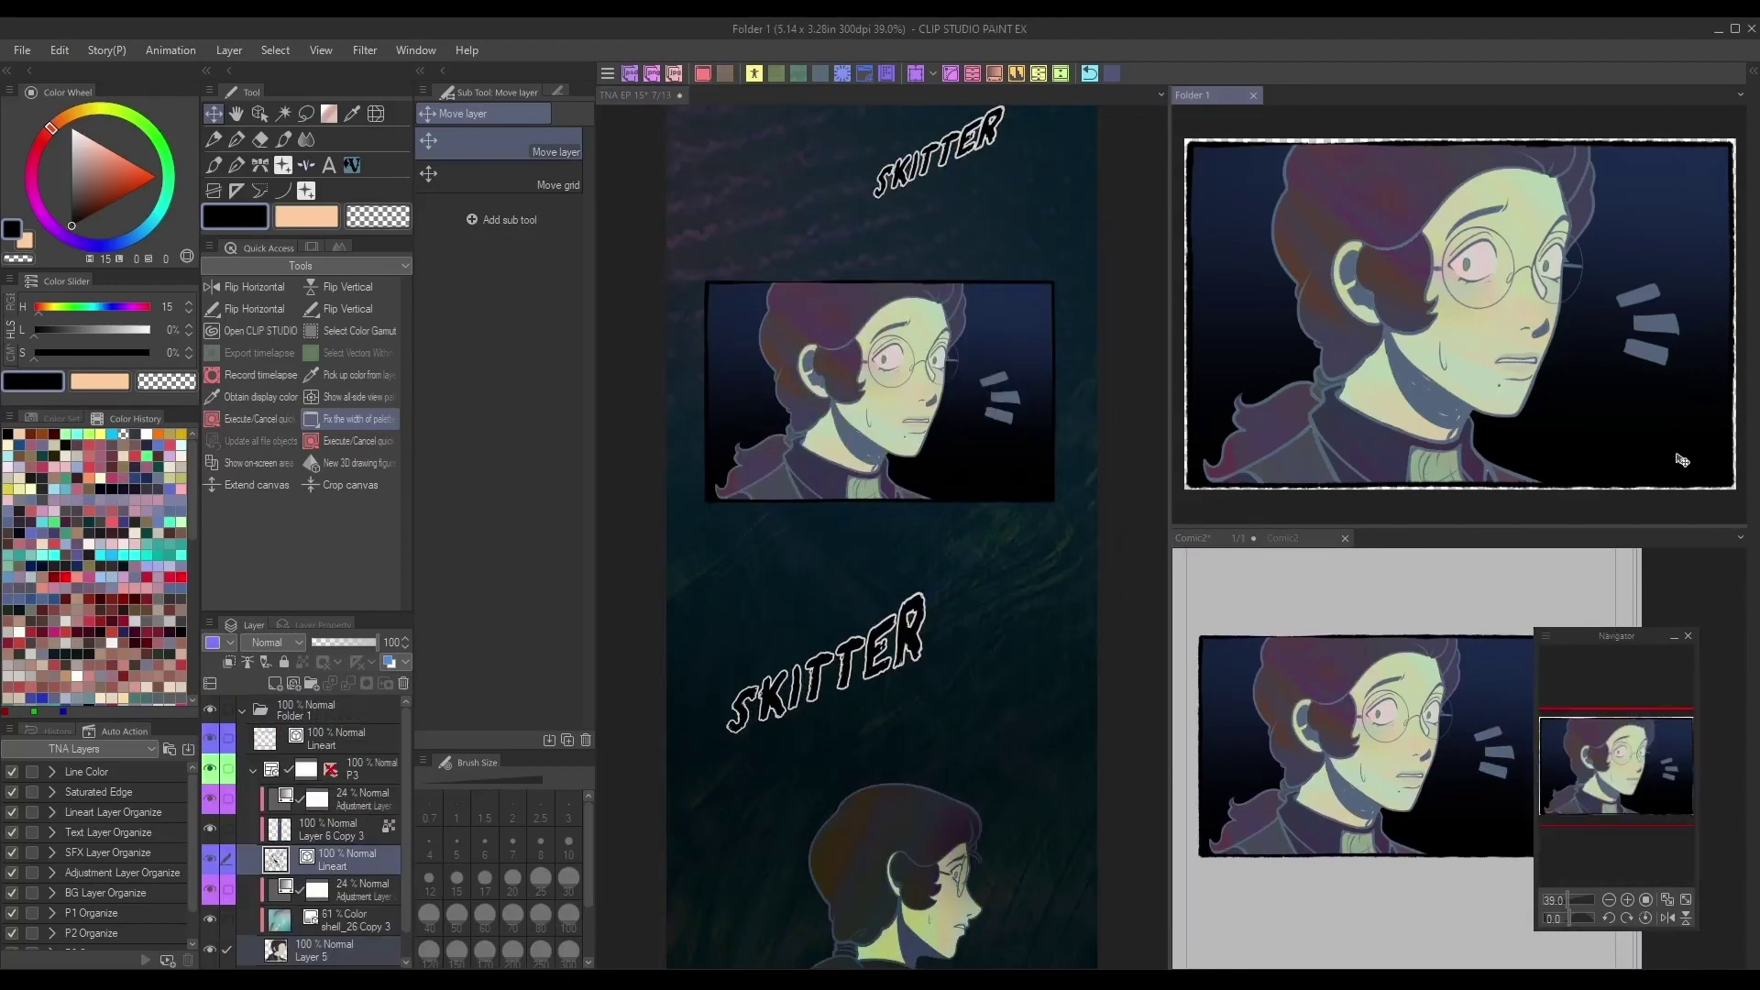
left_click(915, 73)
left_click_drag(1706, 360, 1604, 362)
left_click_drag(1523, 442, 1655, 449)
left_click(1468, 509)
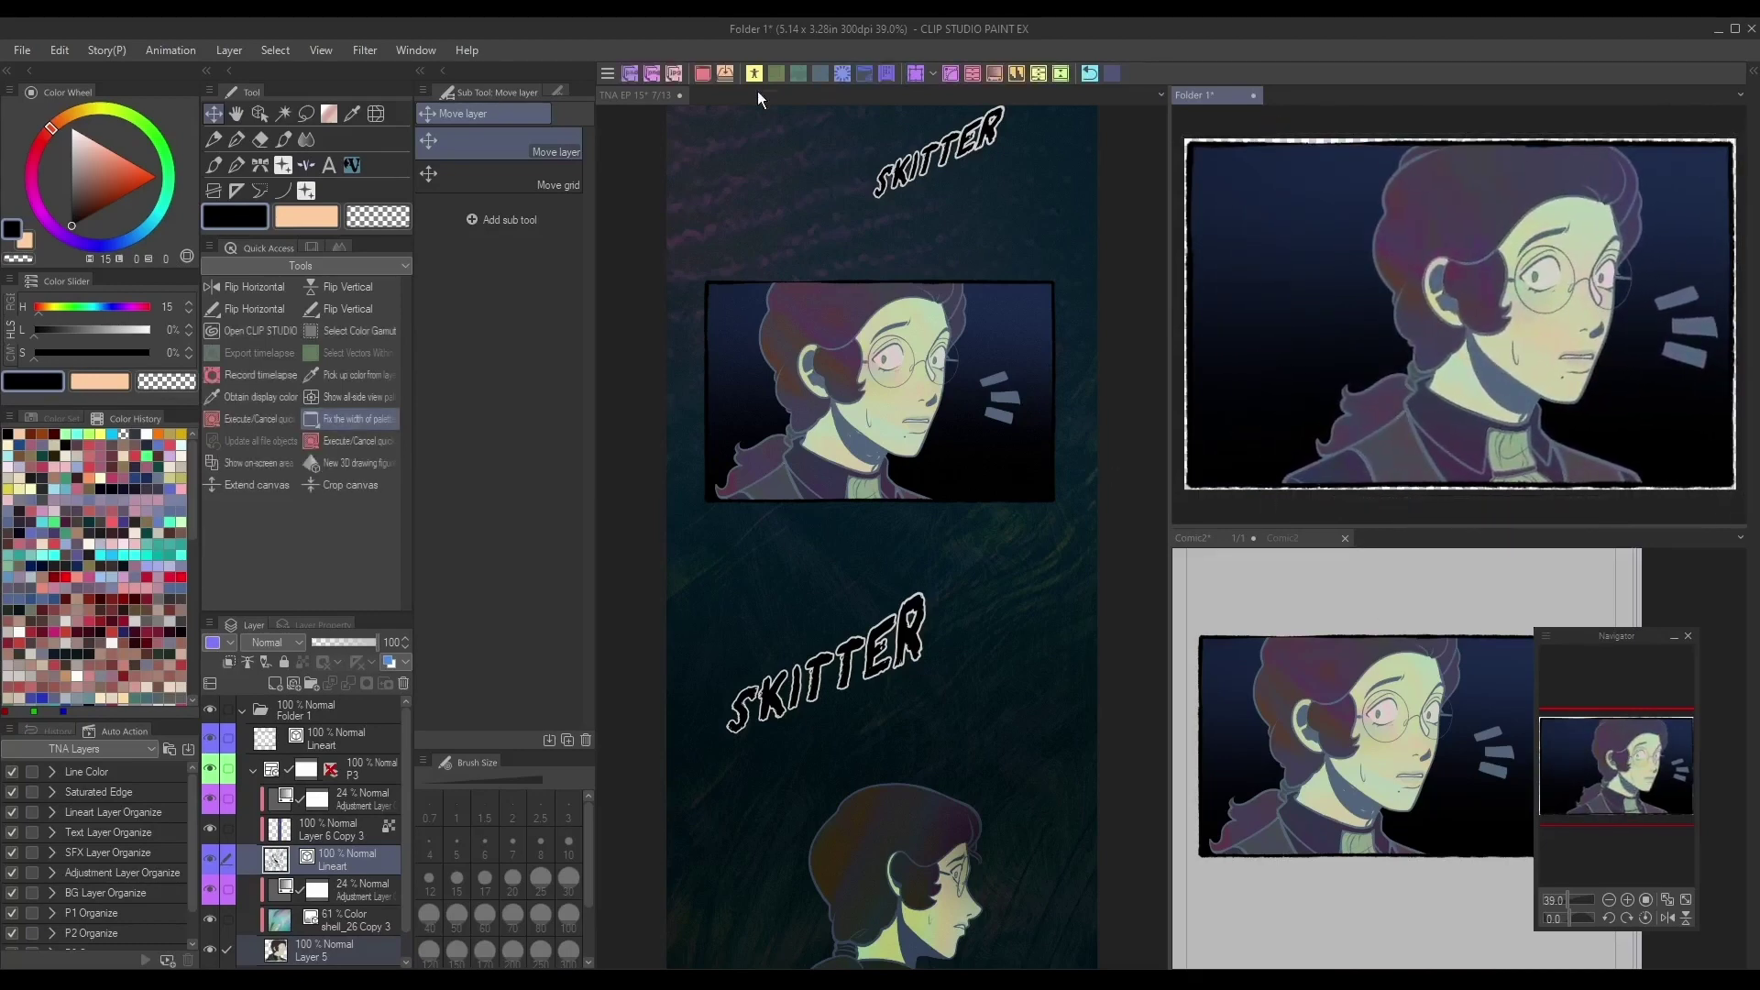
key("ctrl+s")
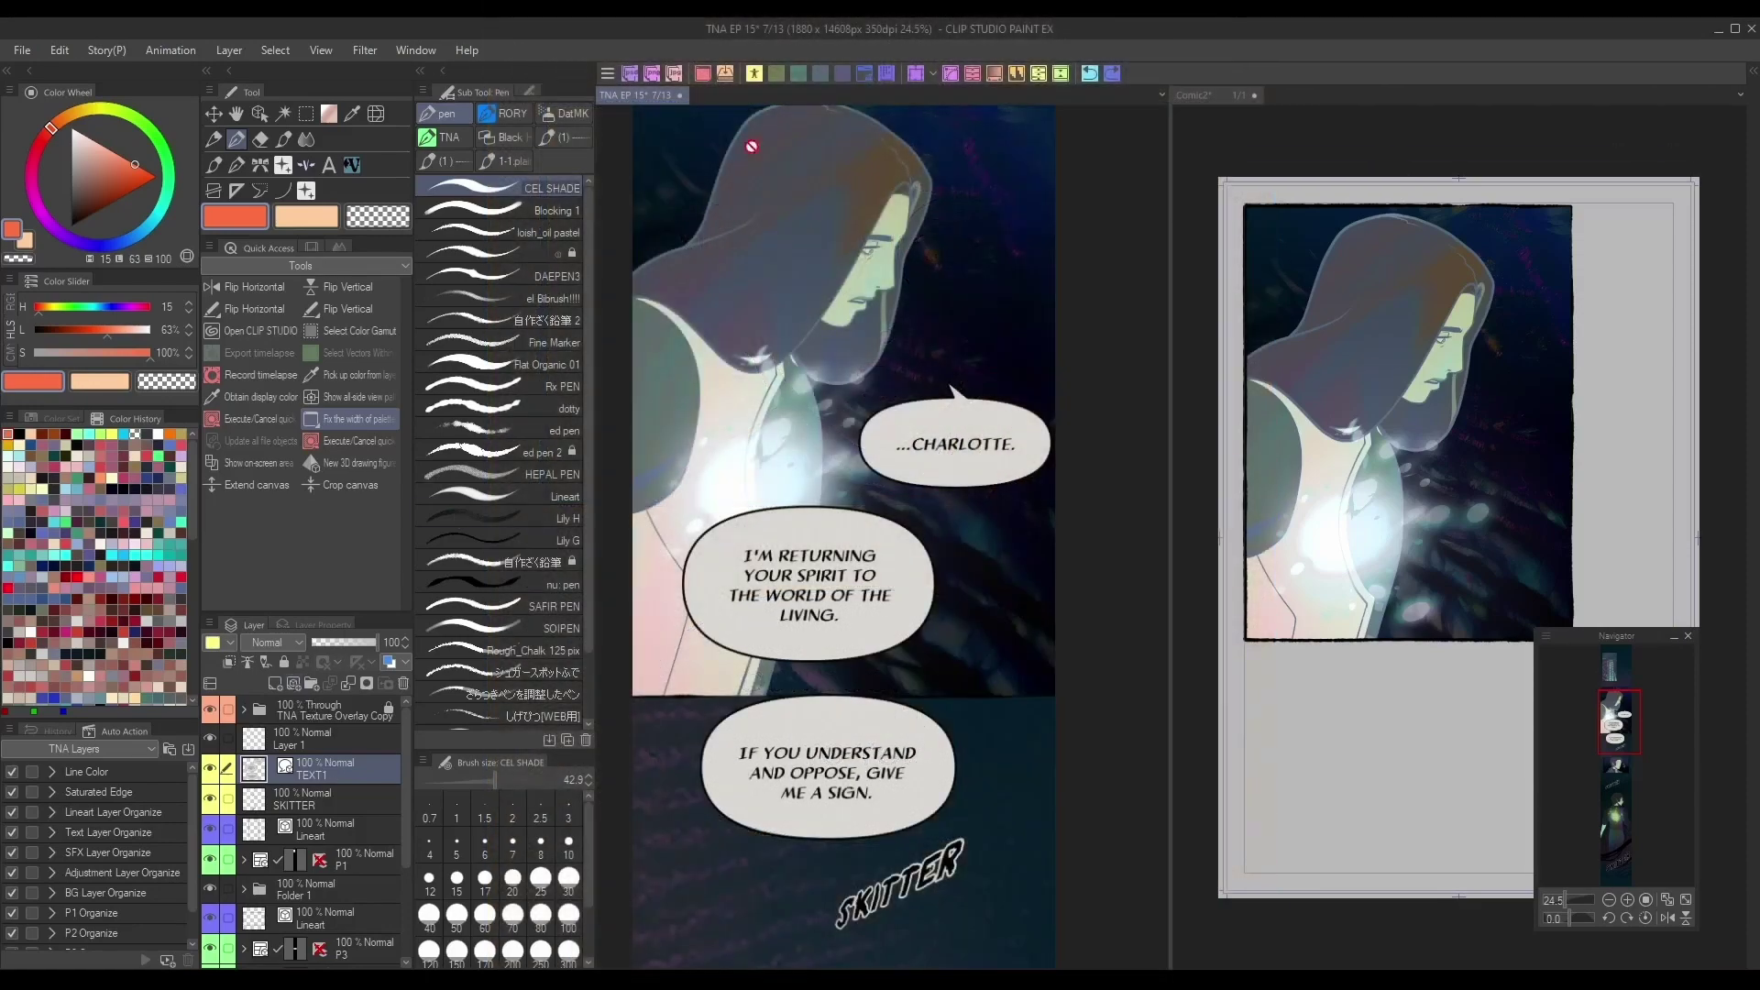
Step: Put the episode's TEXT1 layer into a new folder and paste a copy of that folder onto the print page
left_click(858, 78)
left_click(244, 770)
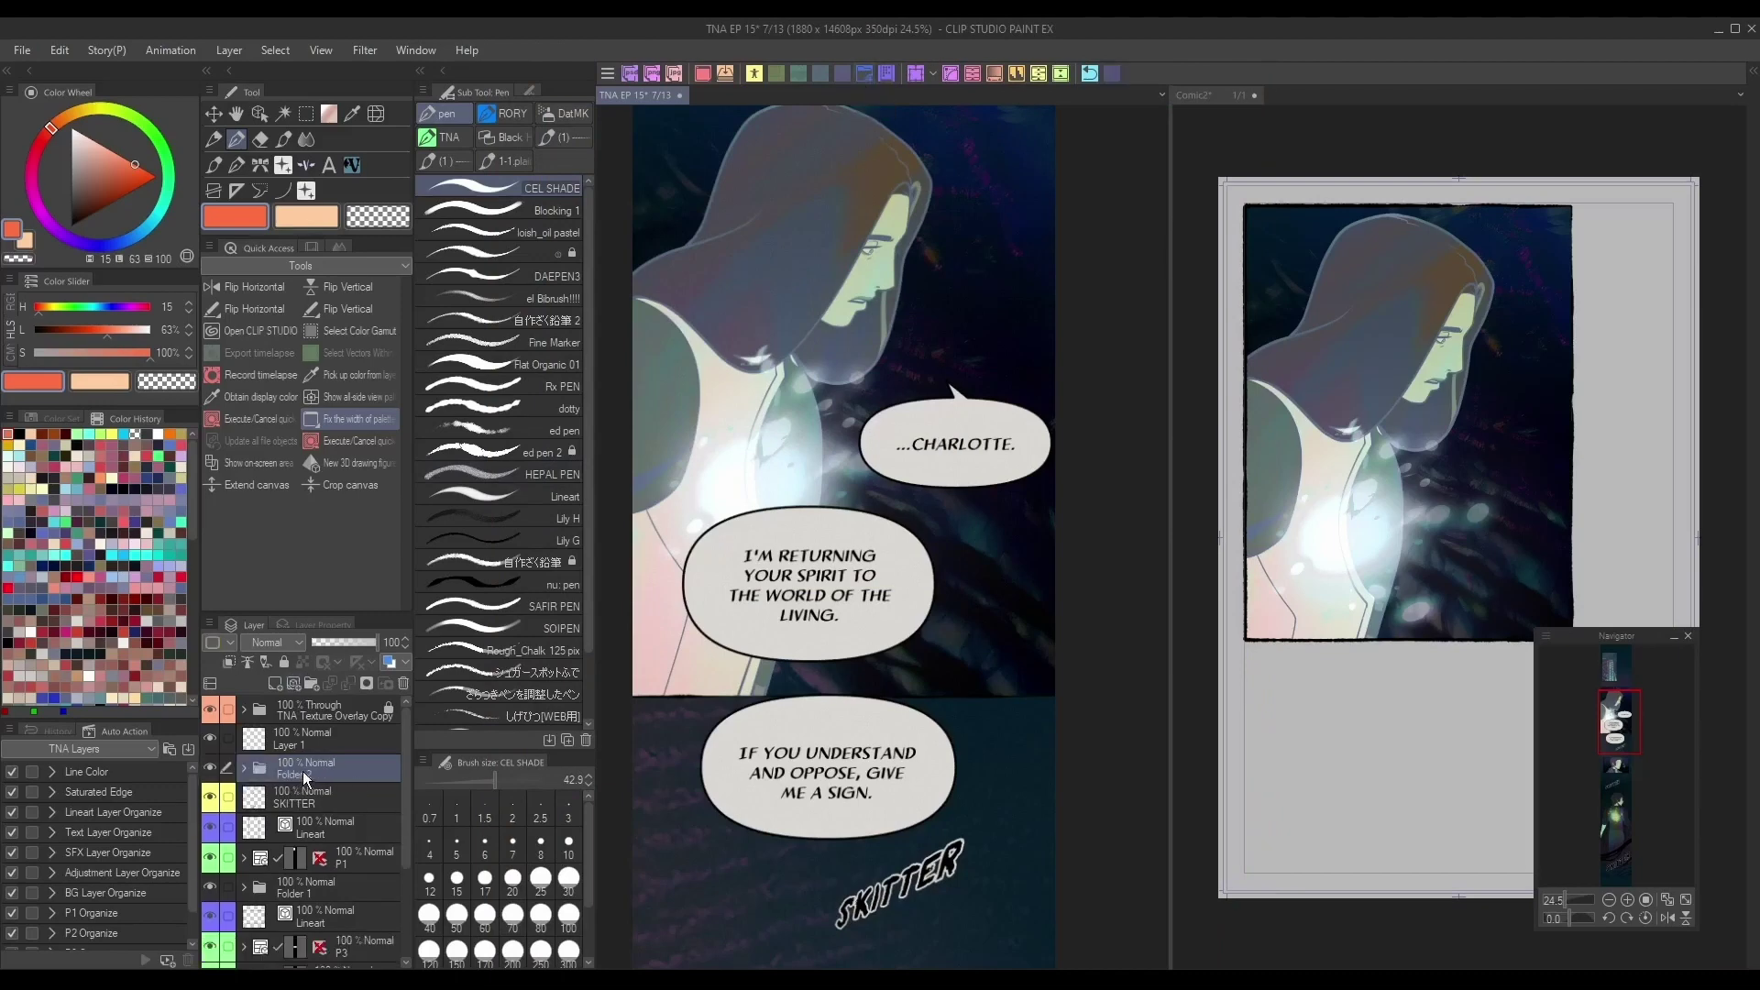
left_click(1199, 555)
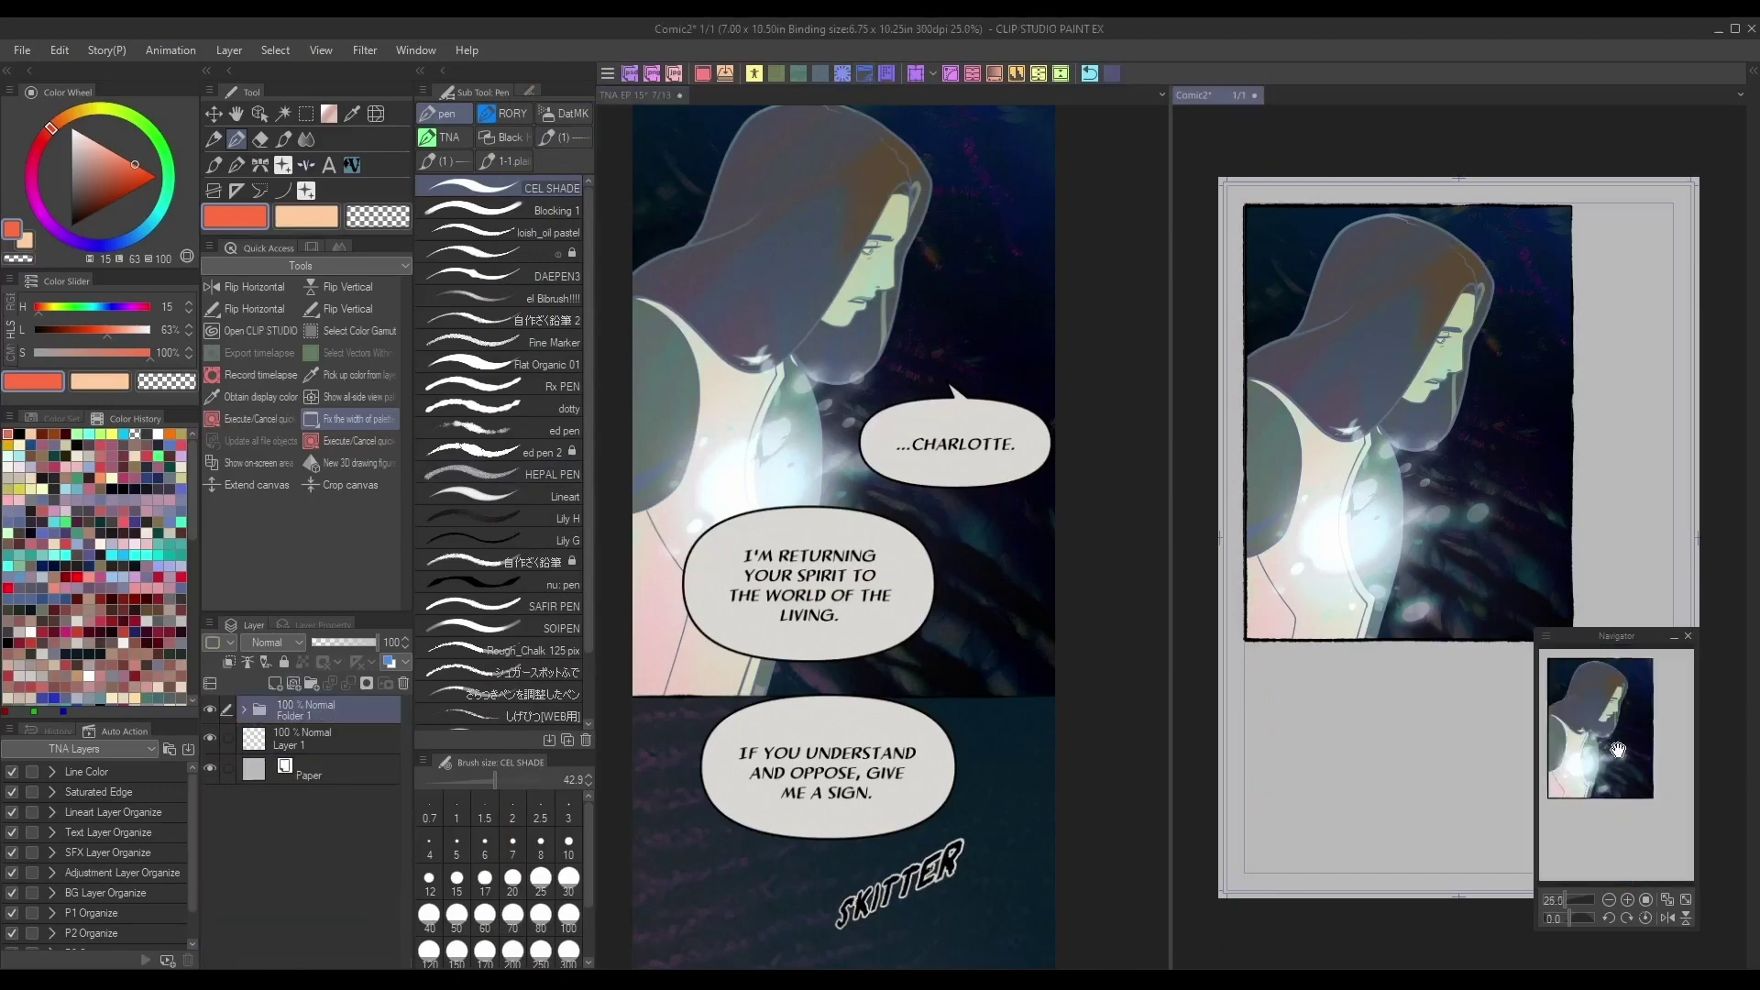
left_click_drag(1619, 752, 1635, 751)
key("ctrl+v")
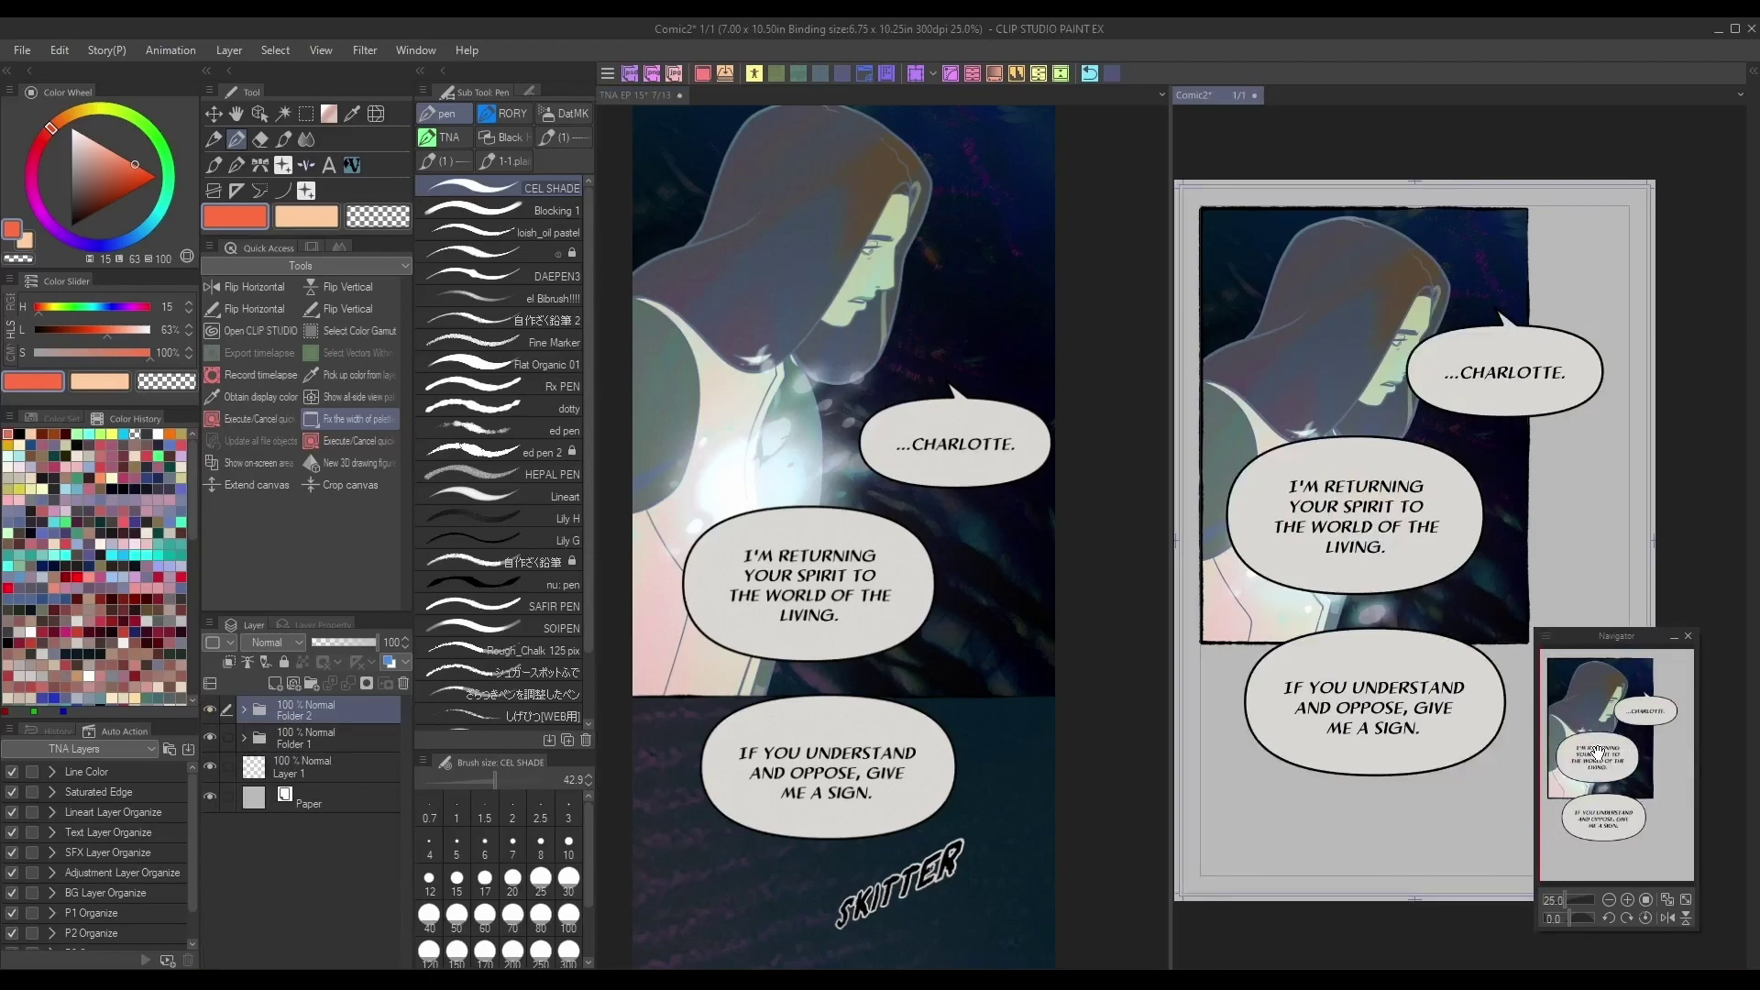
Step: Rearrange the three speech bubbles on the print page's TEXT1 layer into an overlapping diagonal cluster along the panel's lower-right side
left_click(244, 709)
left_click(367, 731)
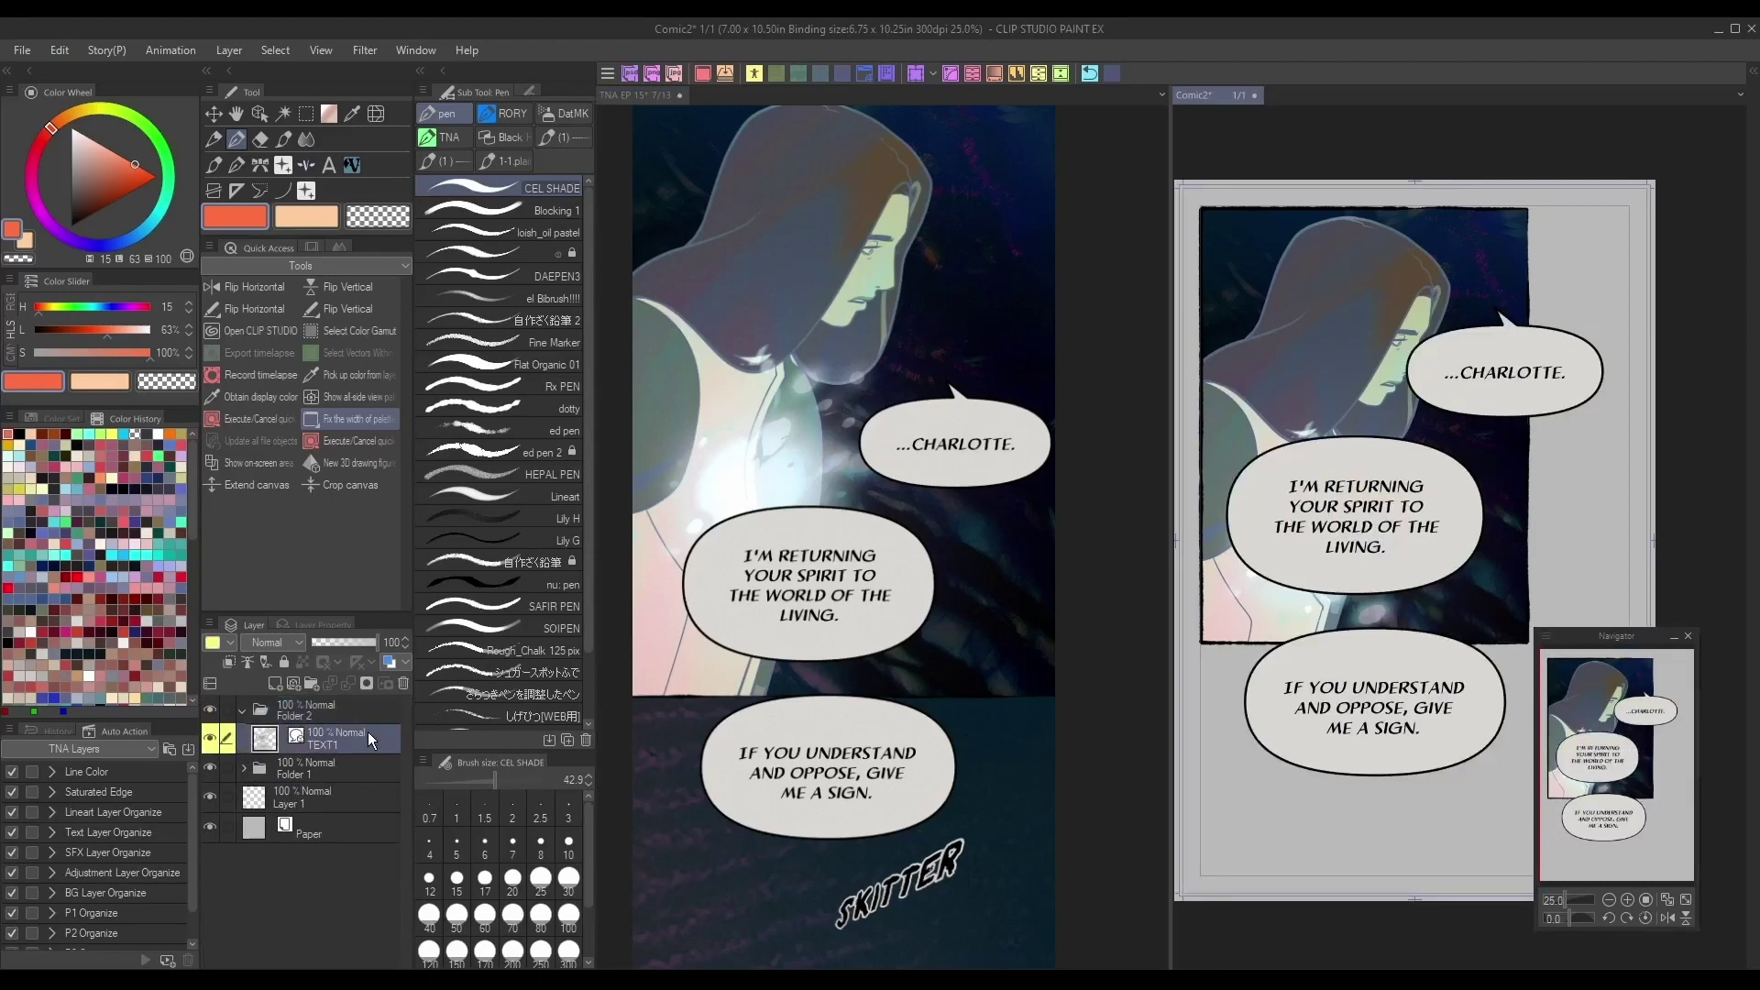
left_click(260, 115)
left_click_drag(1504, 717, 1487, 812)
left_click_drag(1465, 536, 1432, 733)
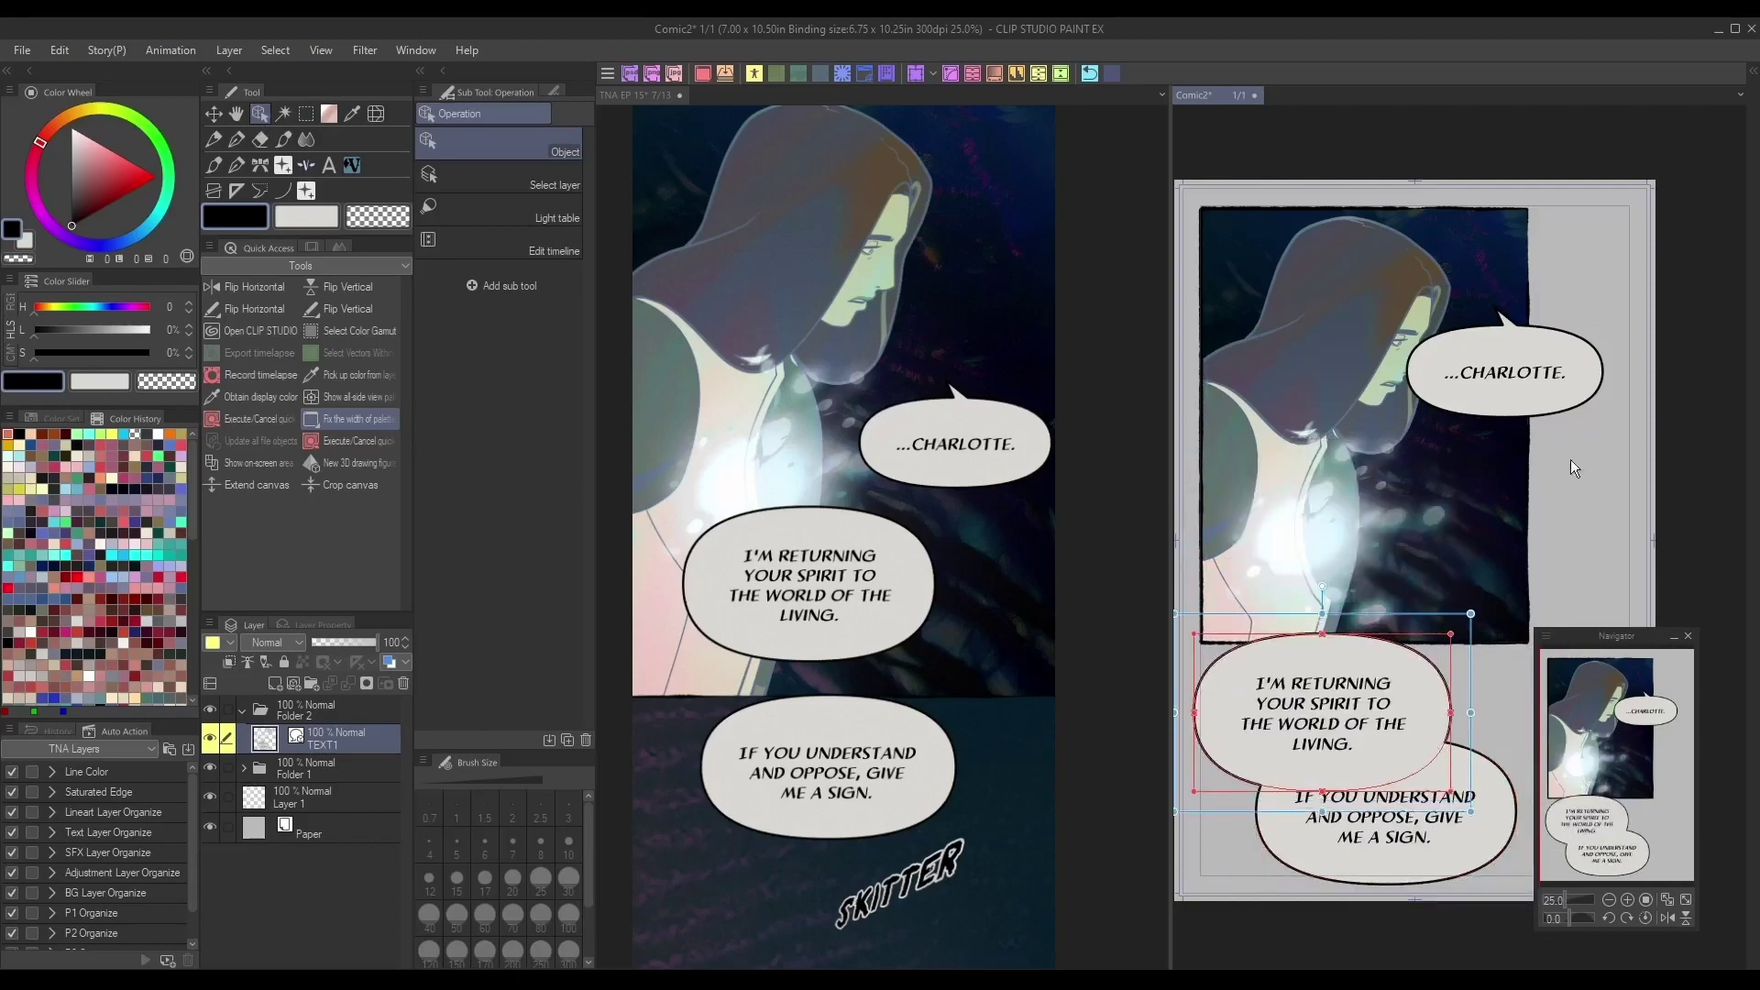
left_click_drag(1583, 394, 1572, 471)
left_click_drag(1438, 688, 1543, 548)
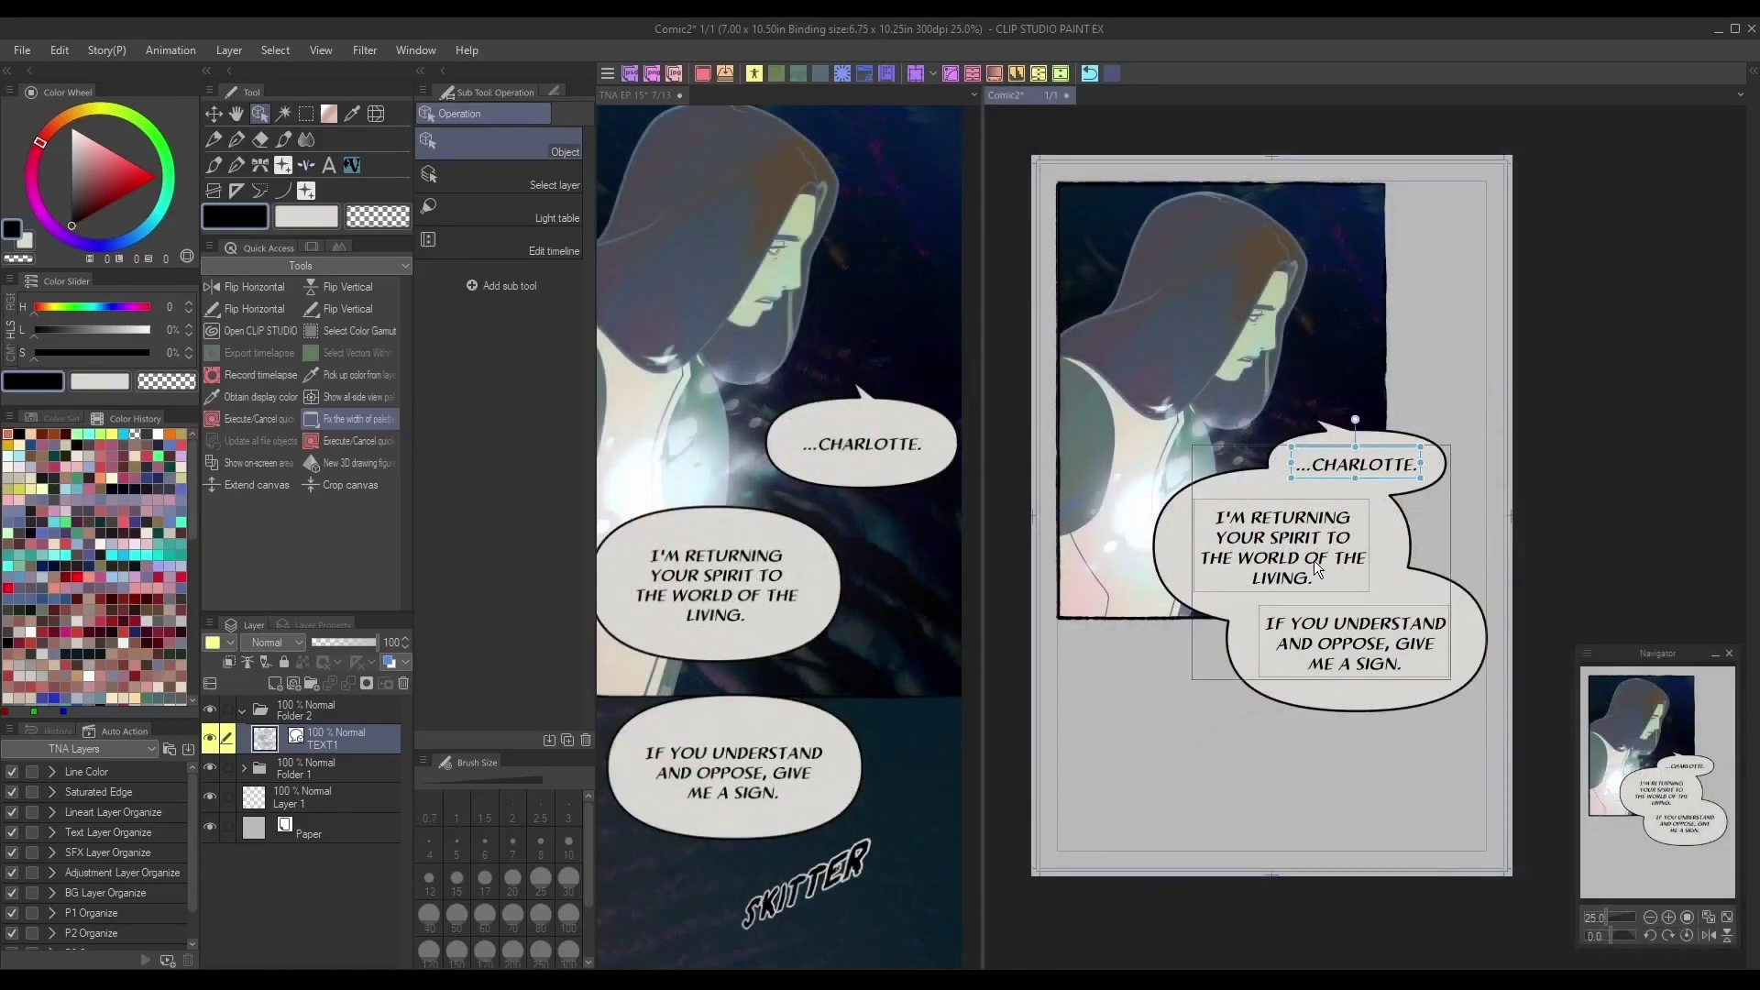
Step: Set the text size in all three print-page speech bubbles to 15 and recentre the lettering within the bubbles
left_click(1313, 561)
left_click(553, 91)
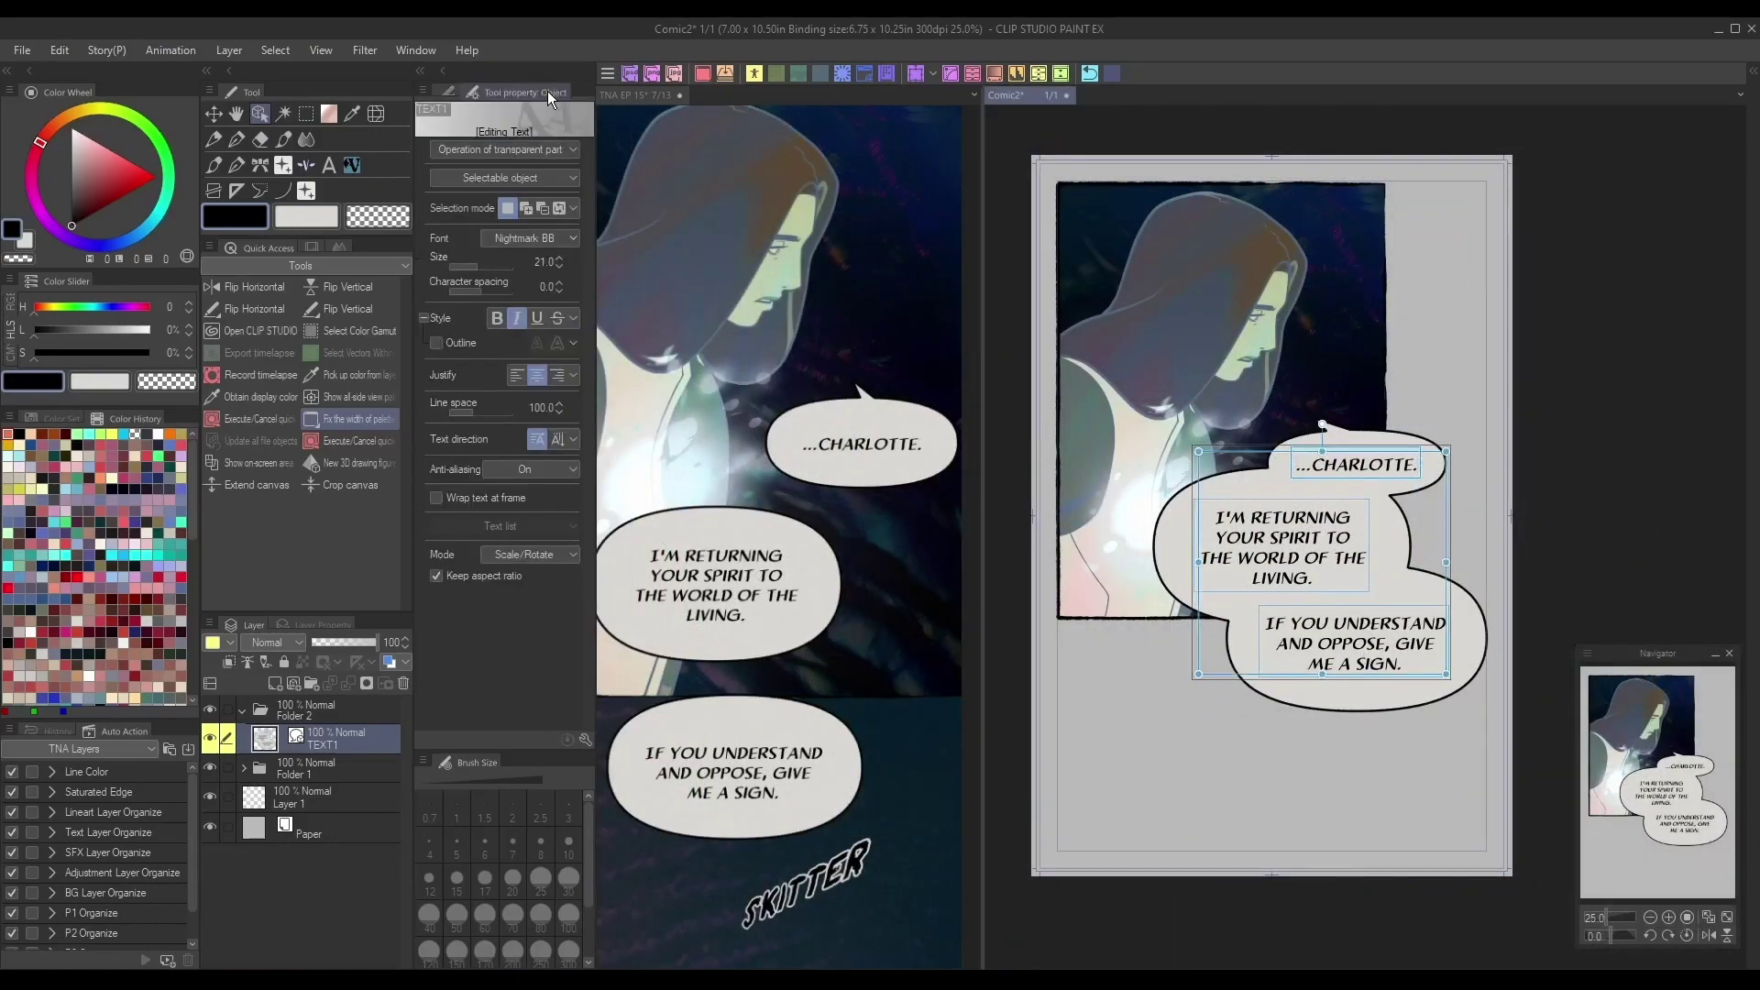
left_click(559, 267)
left_click(559, 266)
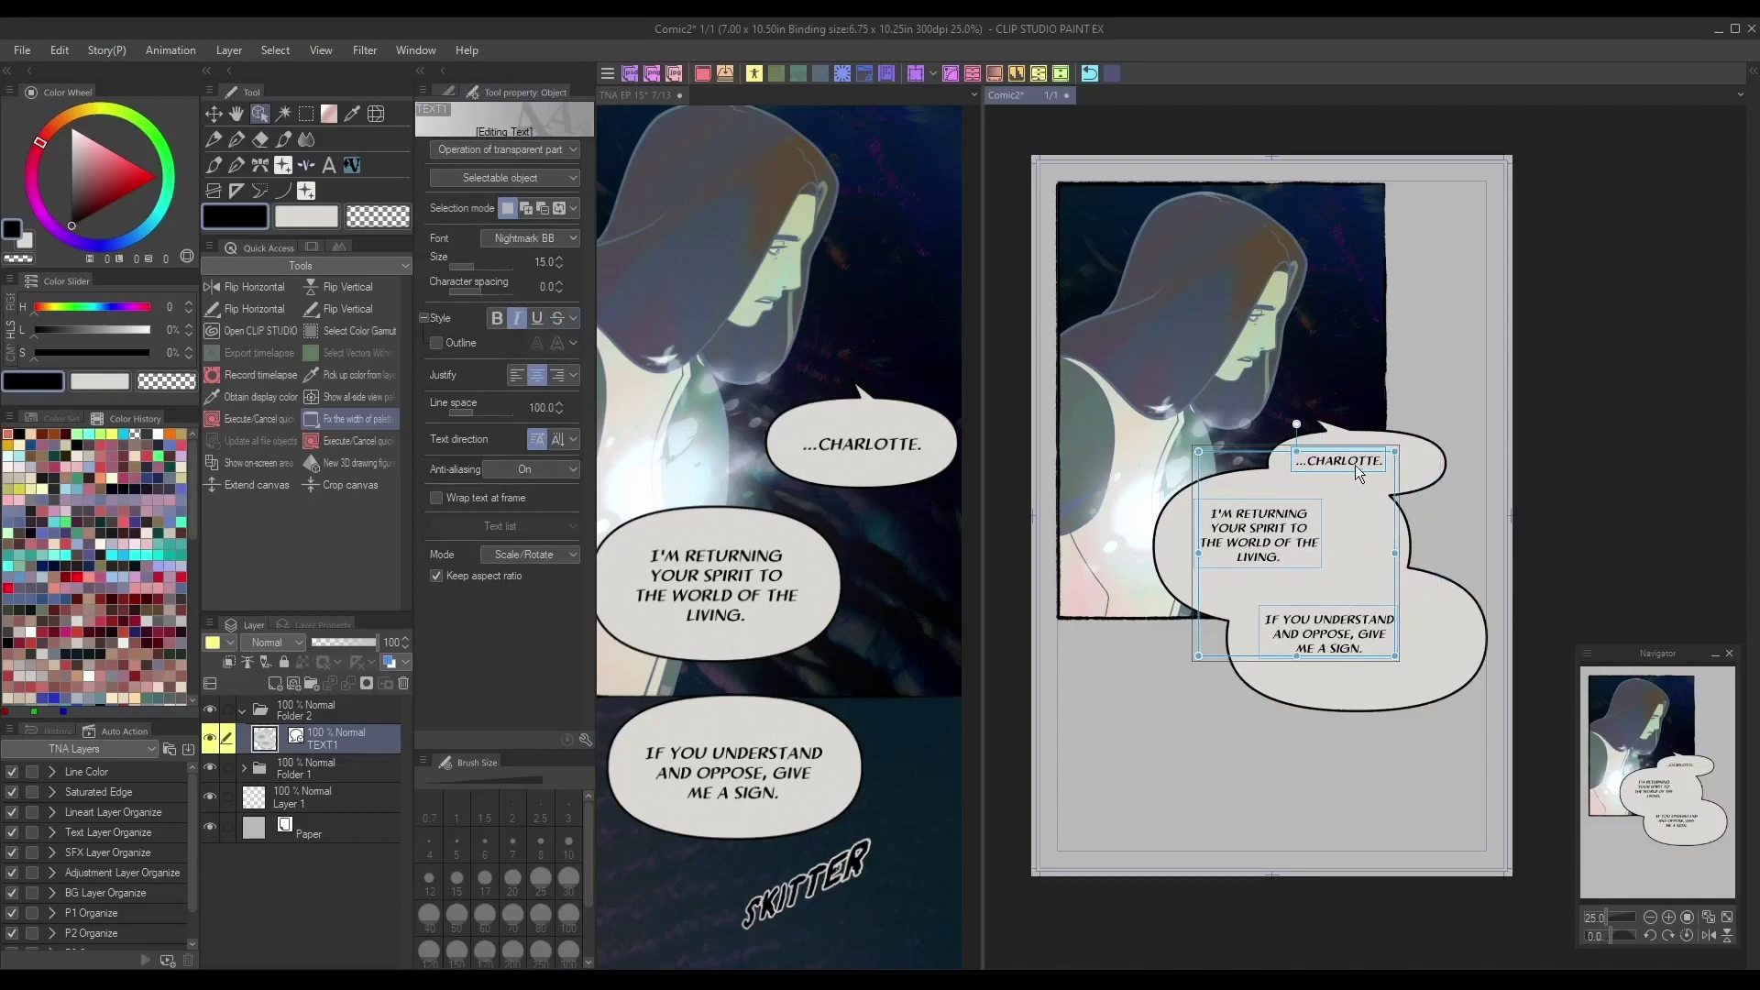
left_click_drag(1361, 465, 1378, 466)
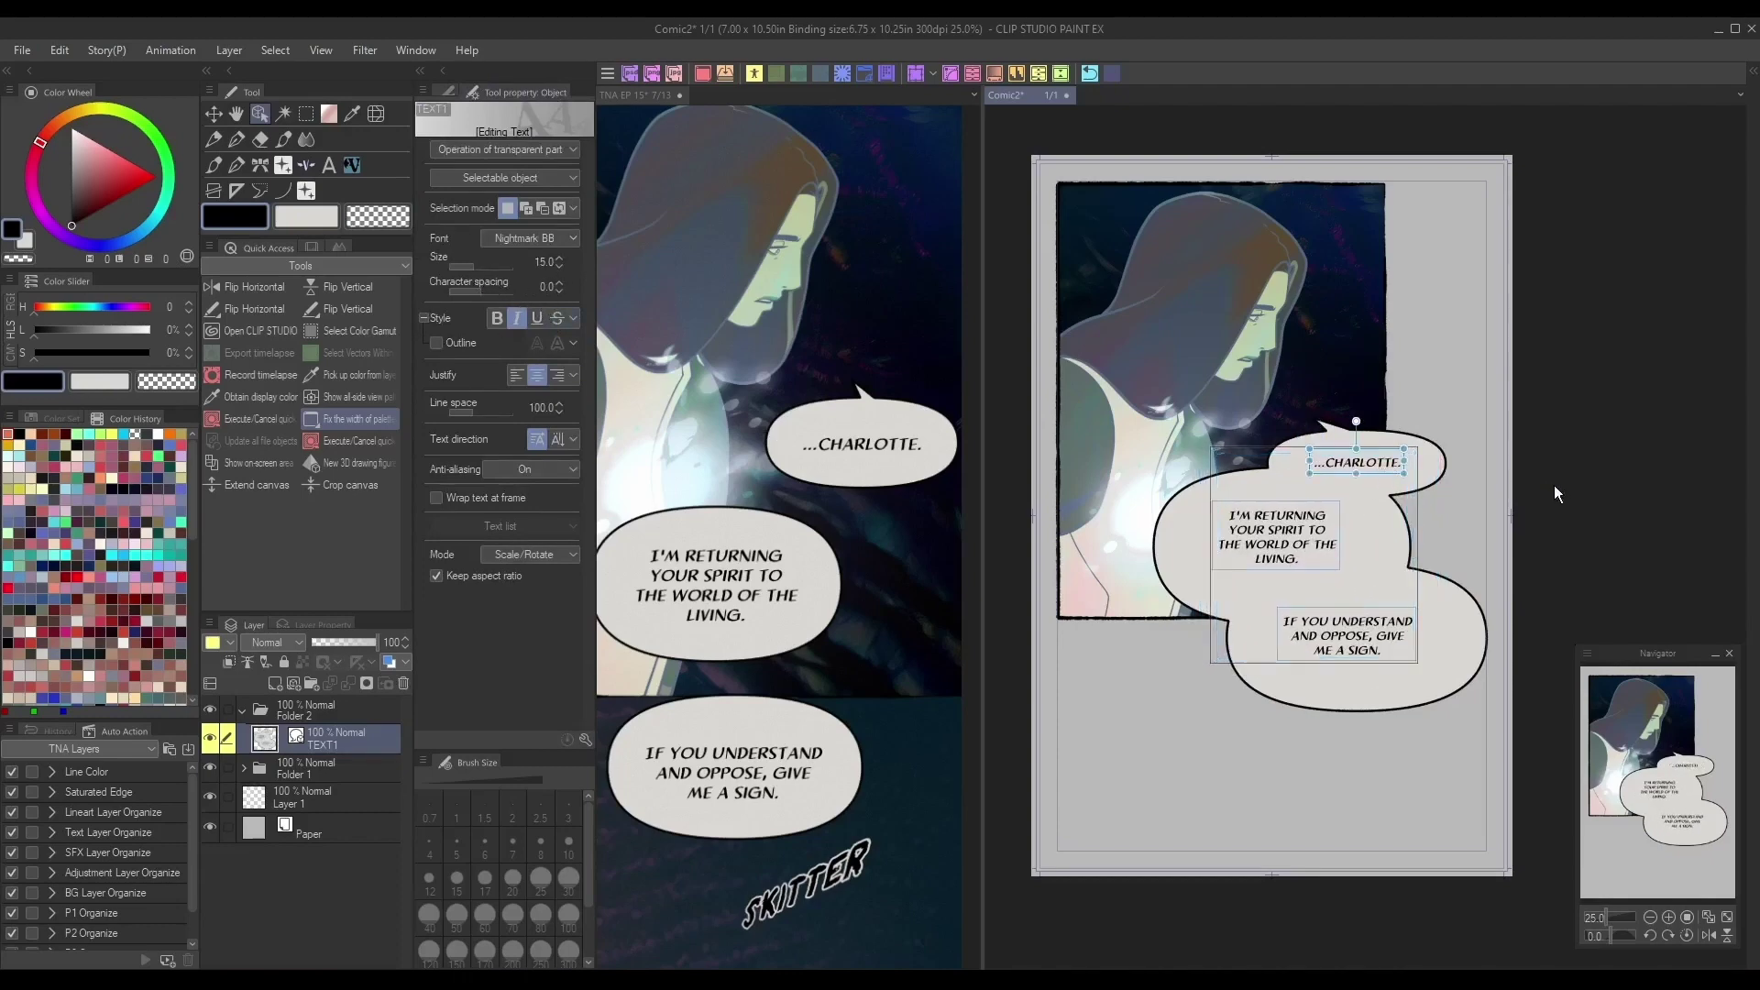
left_click_drag(1282, 550, 1279, 559)
left_click_drag(1379, 651, 1390, 652)
Step: Shrink the three print-page balloons to fit closely around their smaller lettering, adjusting the middle text's position
left_click(1484, 605)
left_click_drag(1489, 557, 1426, 606)
left_click(1405, 547)
left_click_drag(1427, 451, 1353, 513)
left_click(1276, 584)
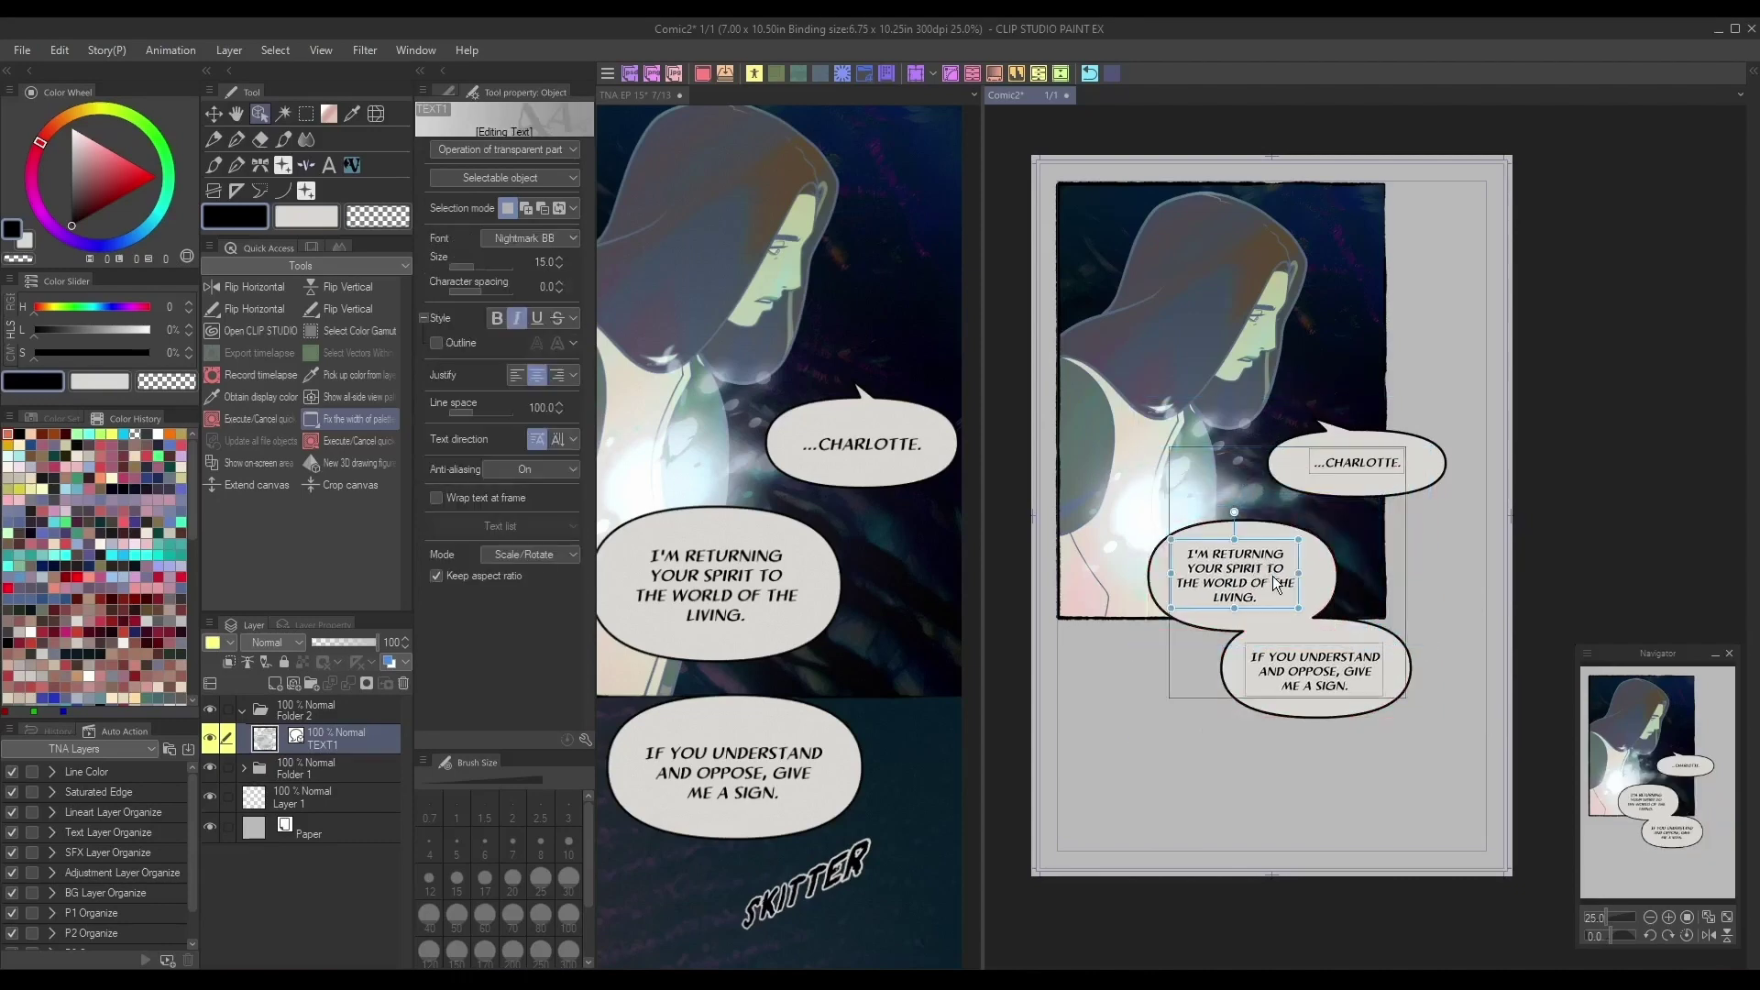
left_click_drag(1277, 583, 1283, 584)
left_click(1434, 469)
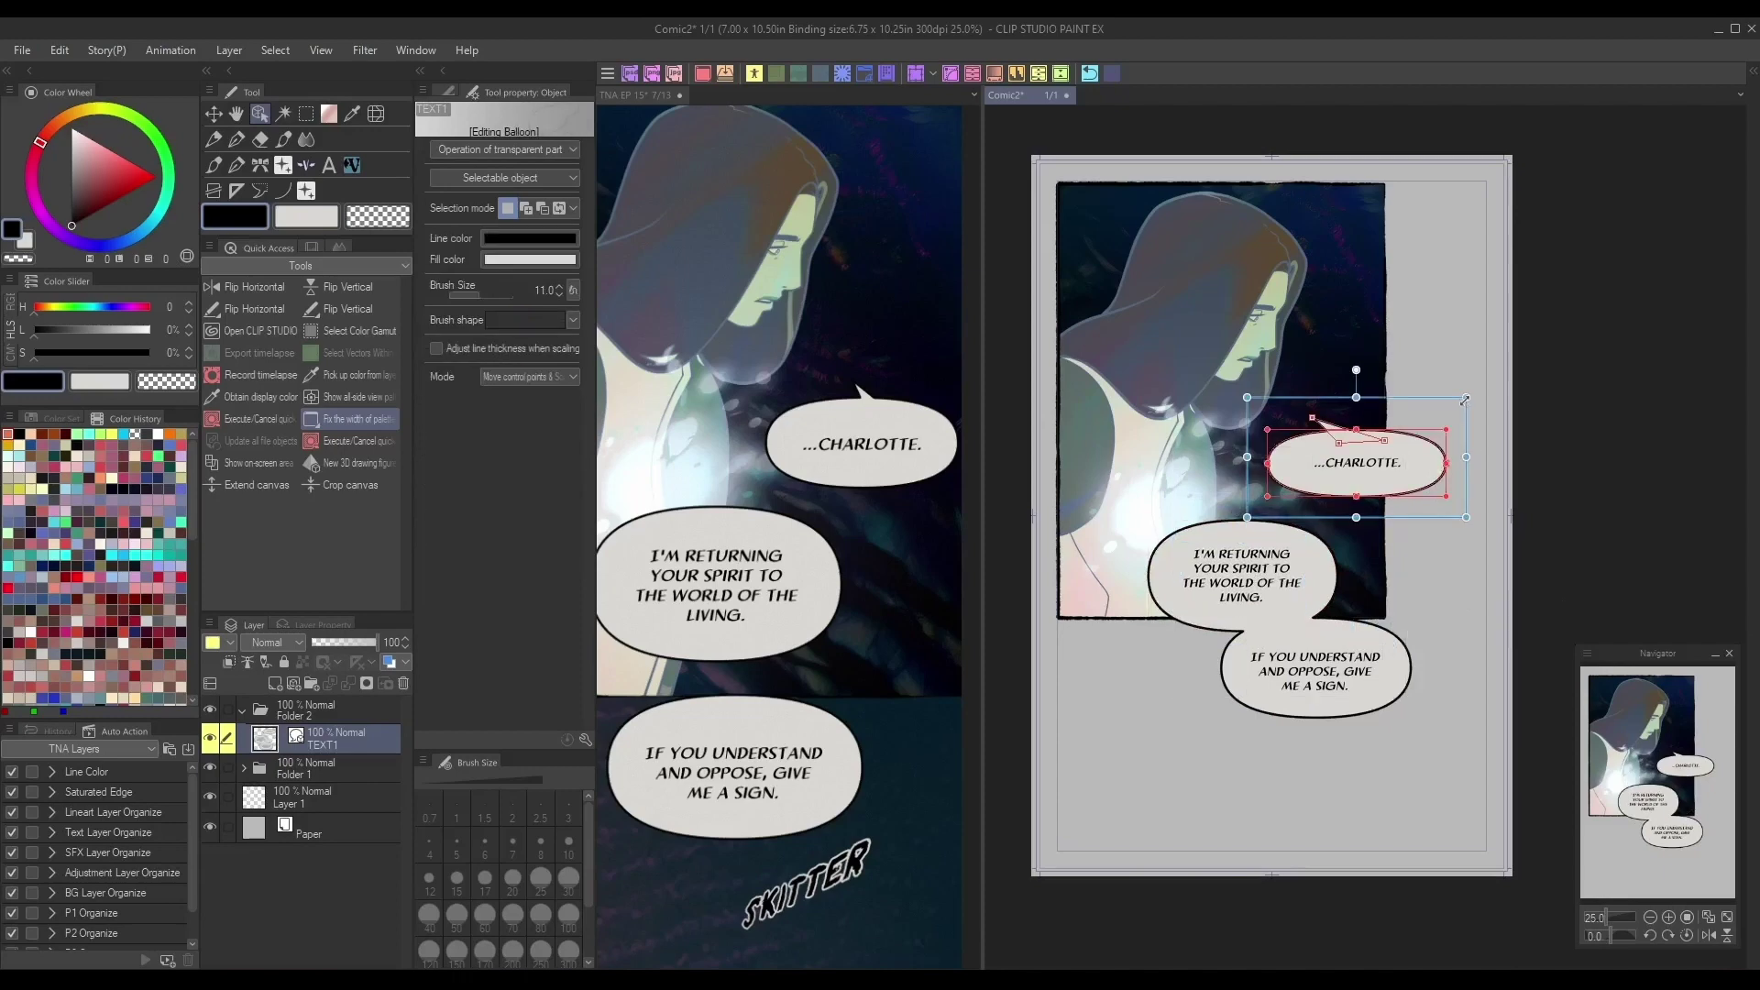
left_click_drag(1463, 404, 1419, 428)
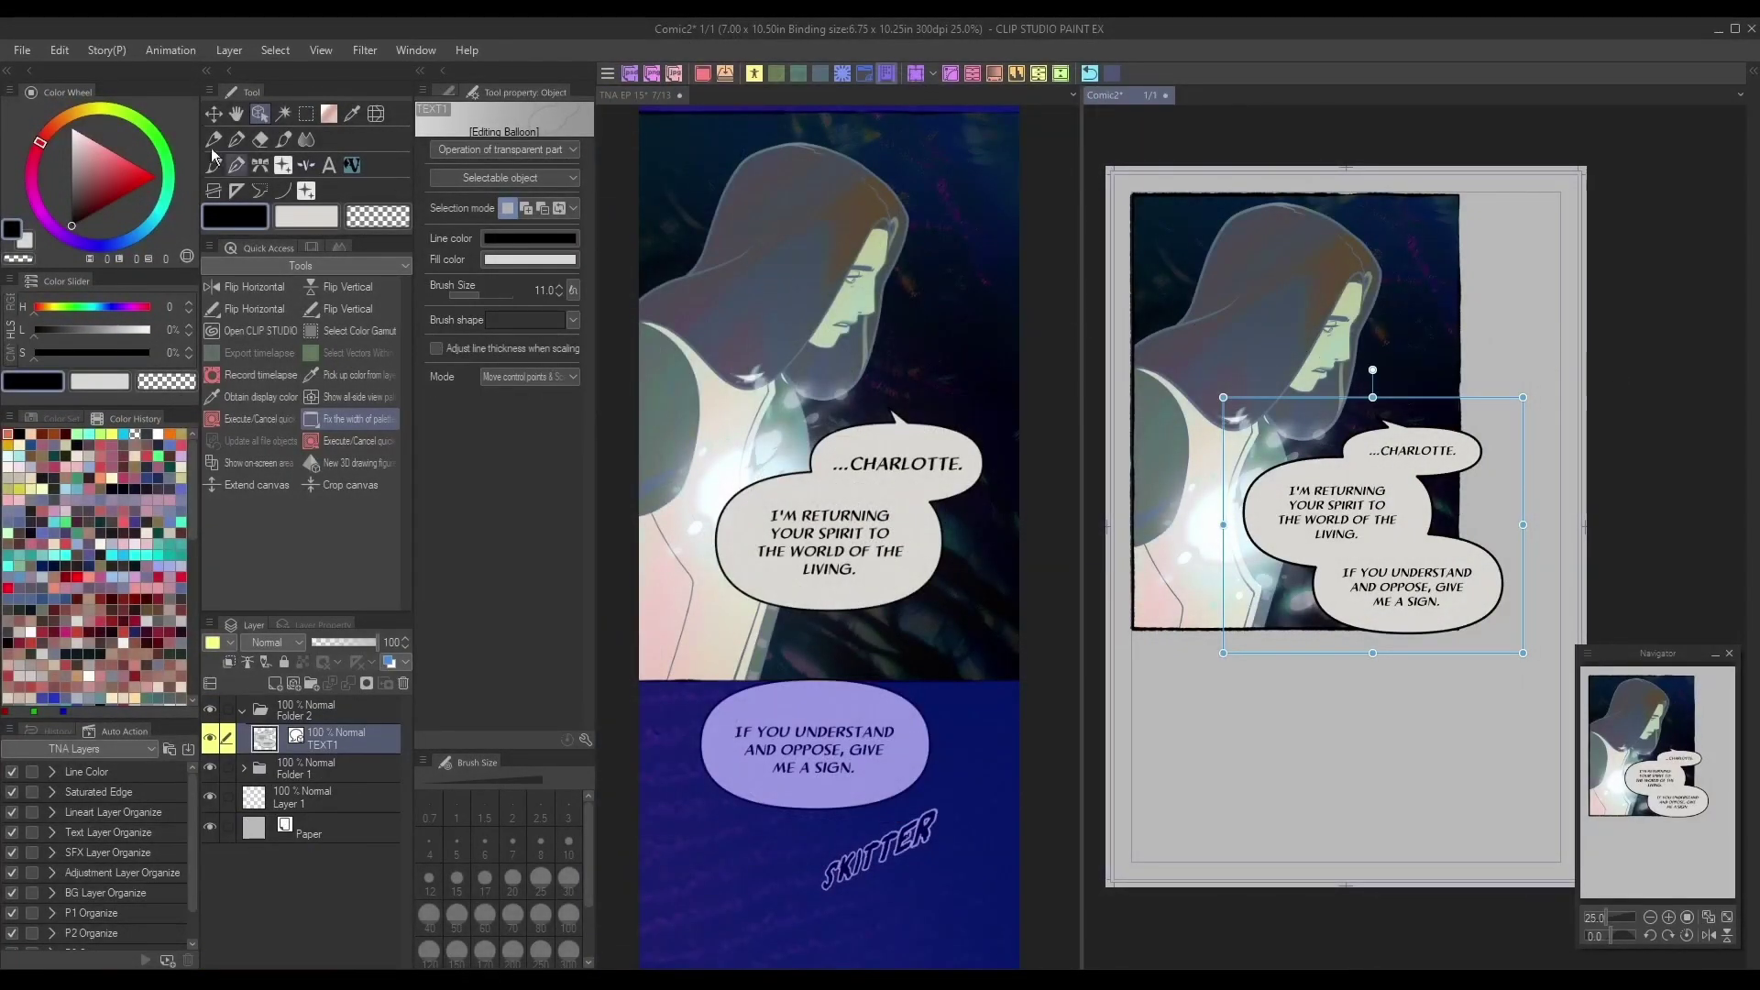
Step: Open the print settings for the comic page
left_click(23, 50)
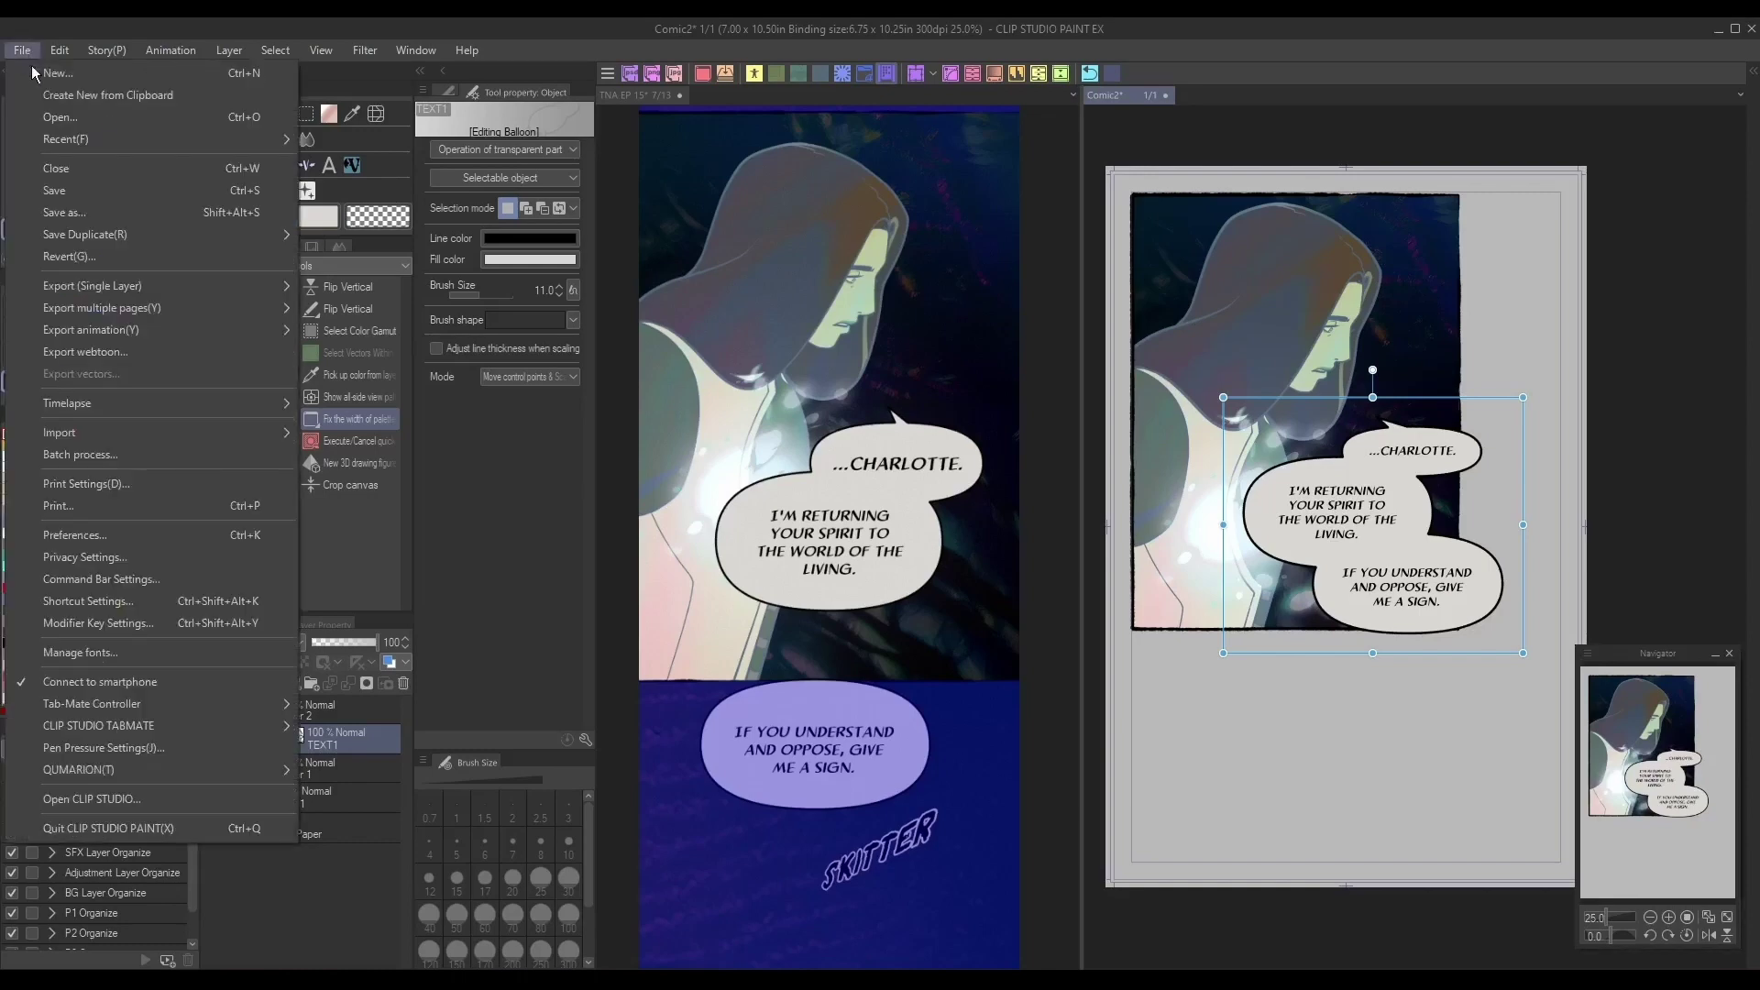
left_click(165, 482)
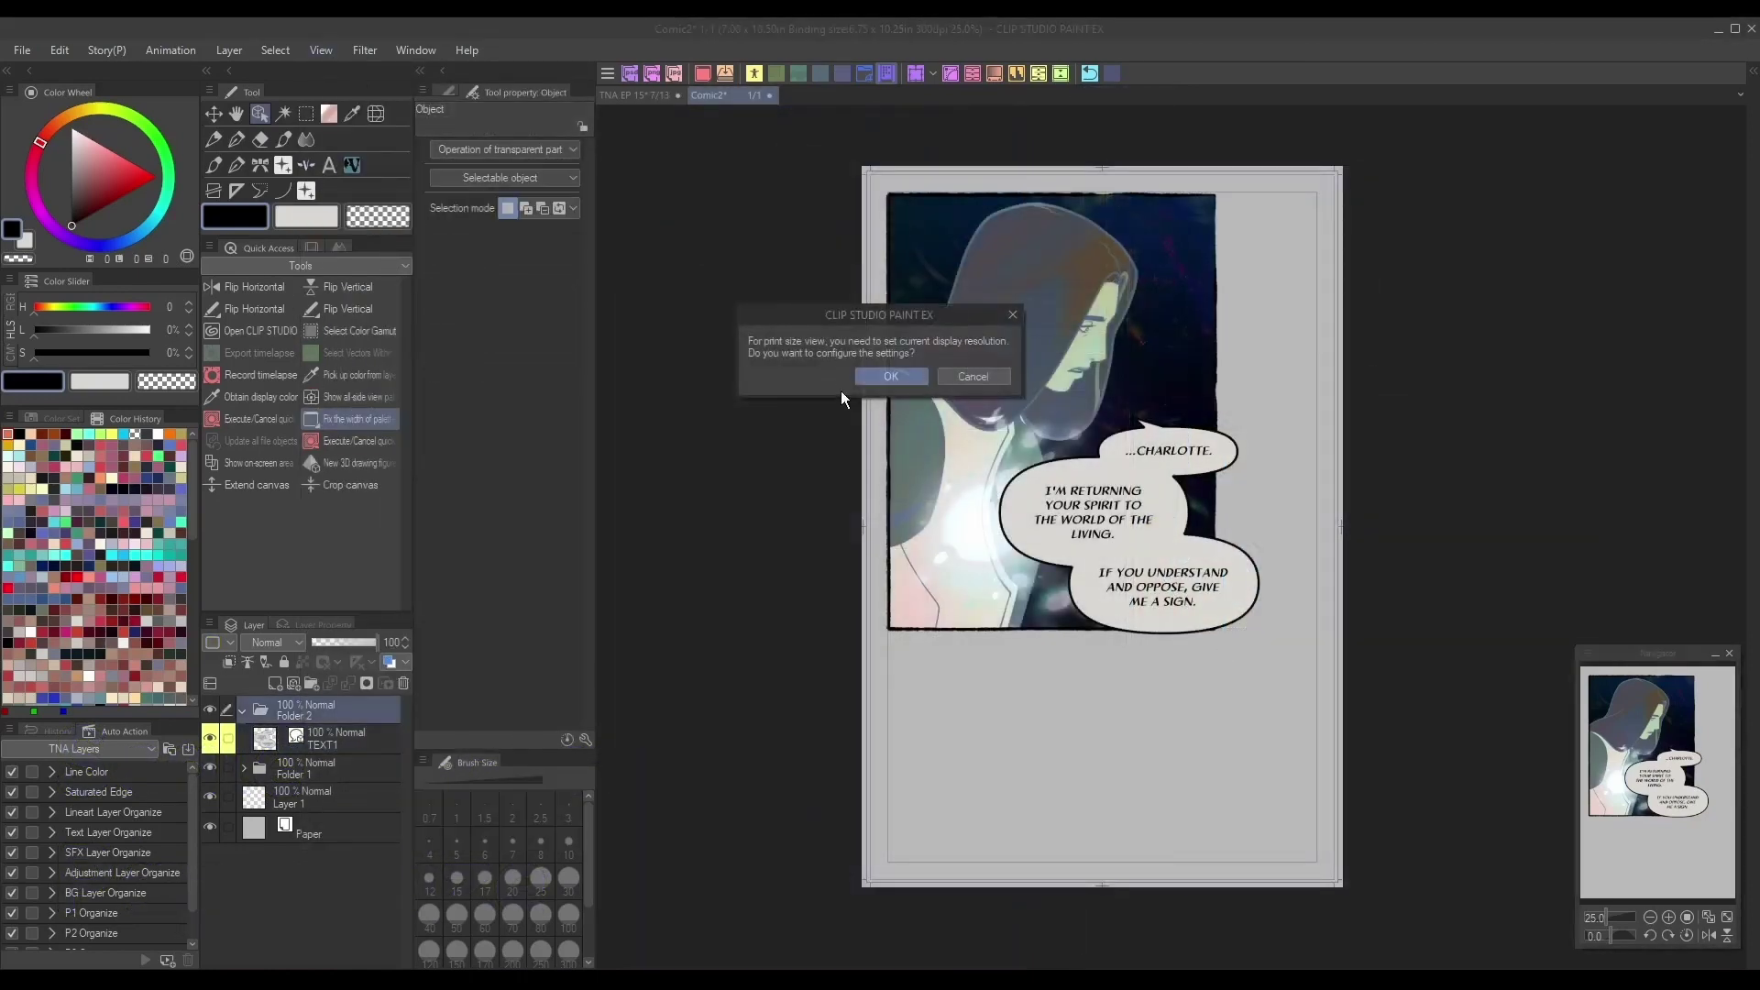
Step: Adjust the display resolution for print size view, scaling the on-screen centimetre ruler to match a real one
left_click(888, 374)
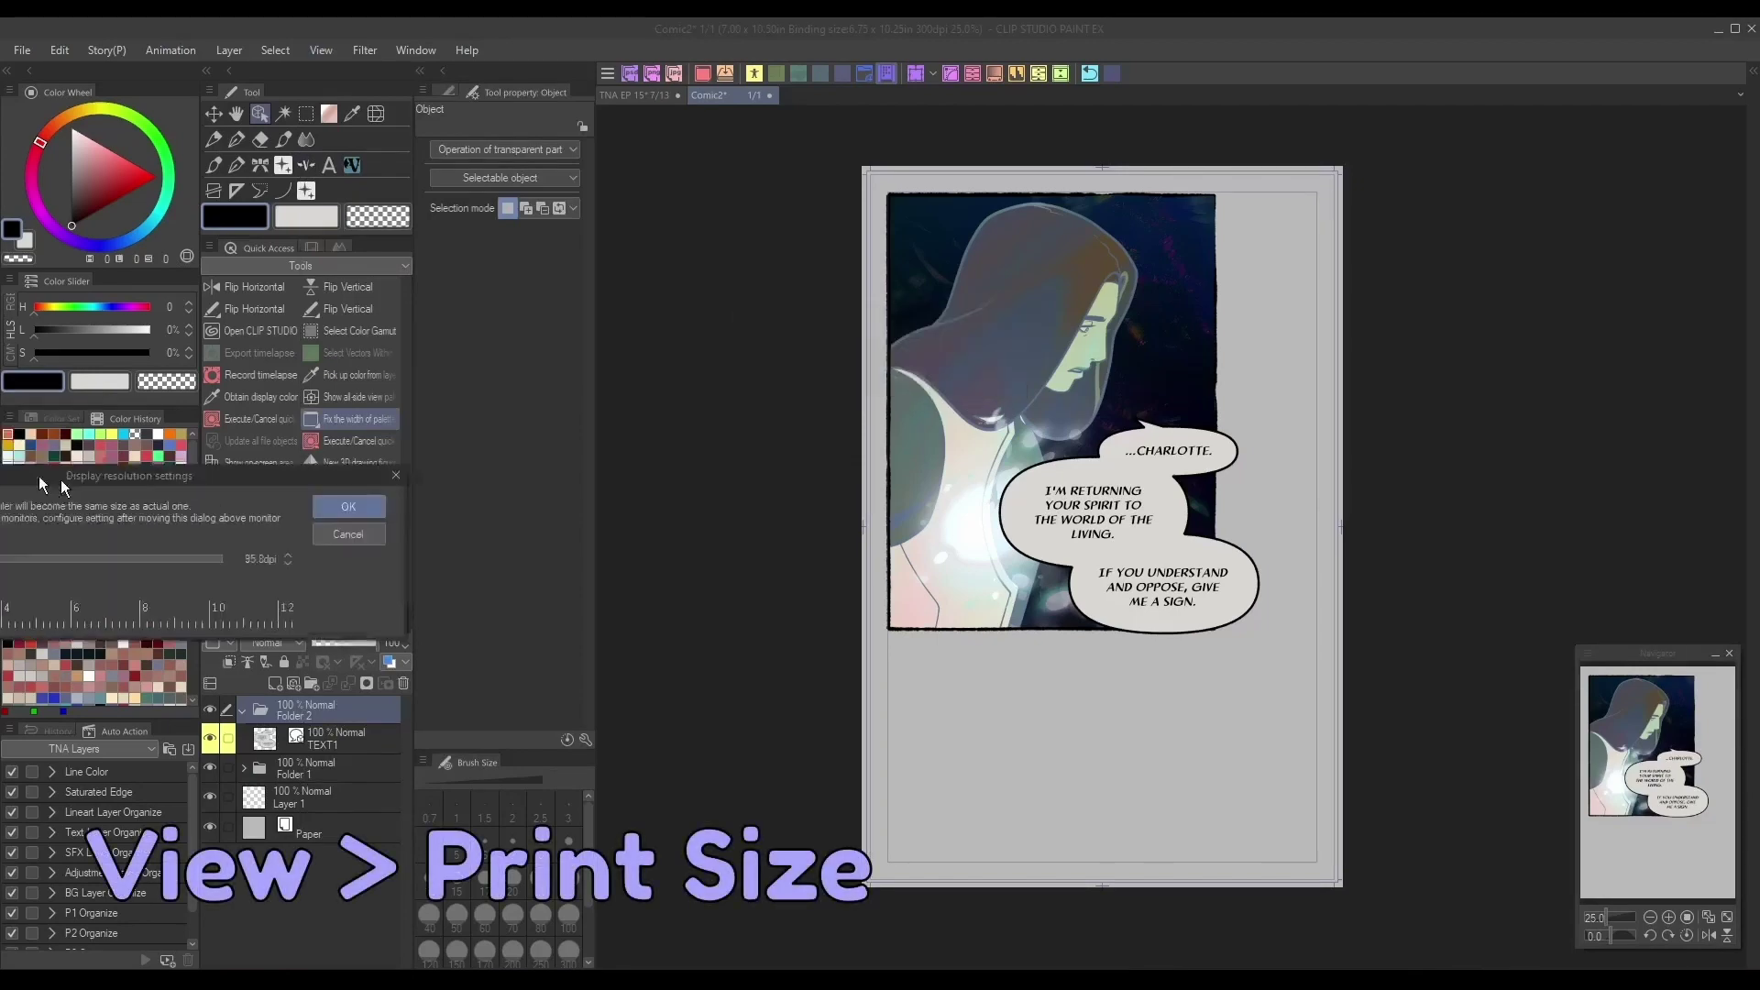
left_click_drag(376, 484, 876, 235)
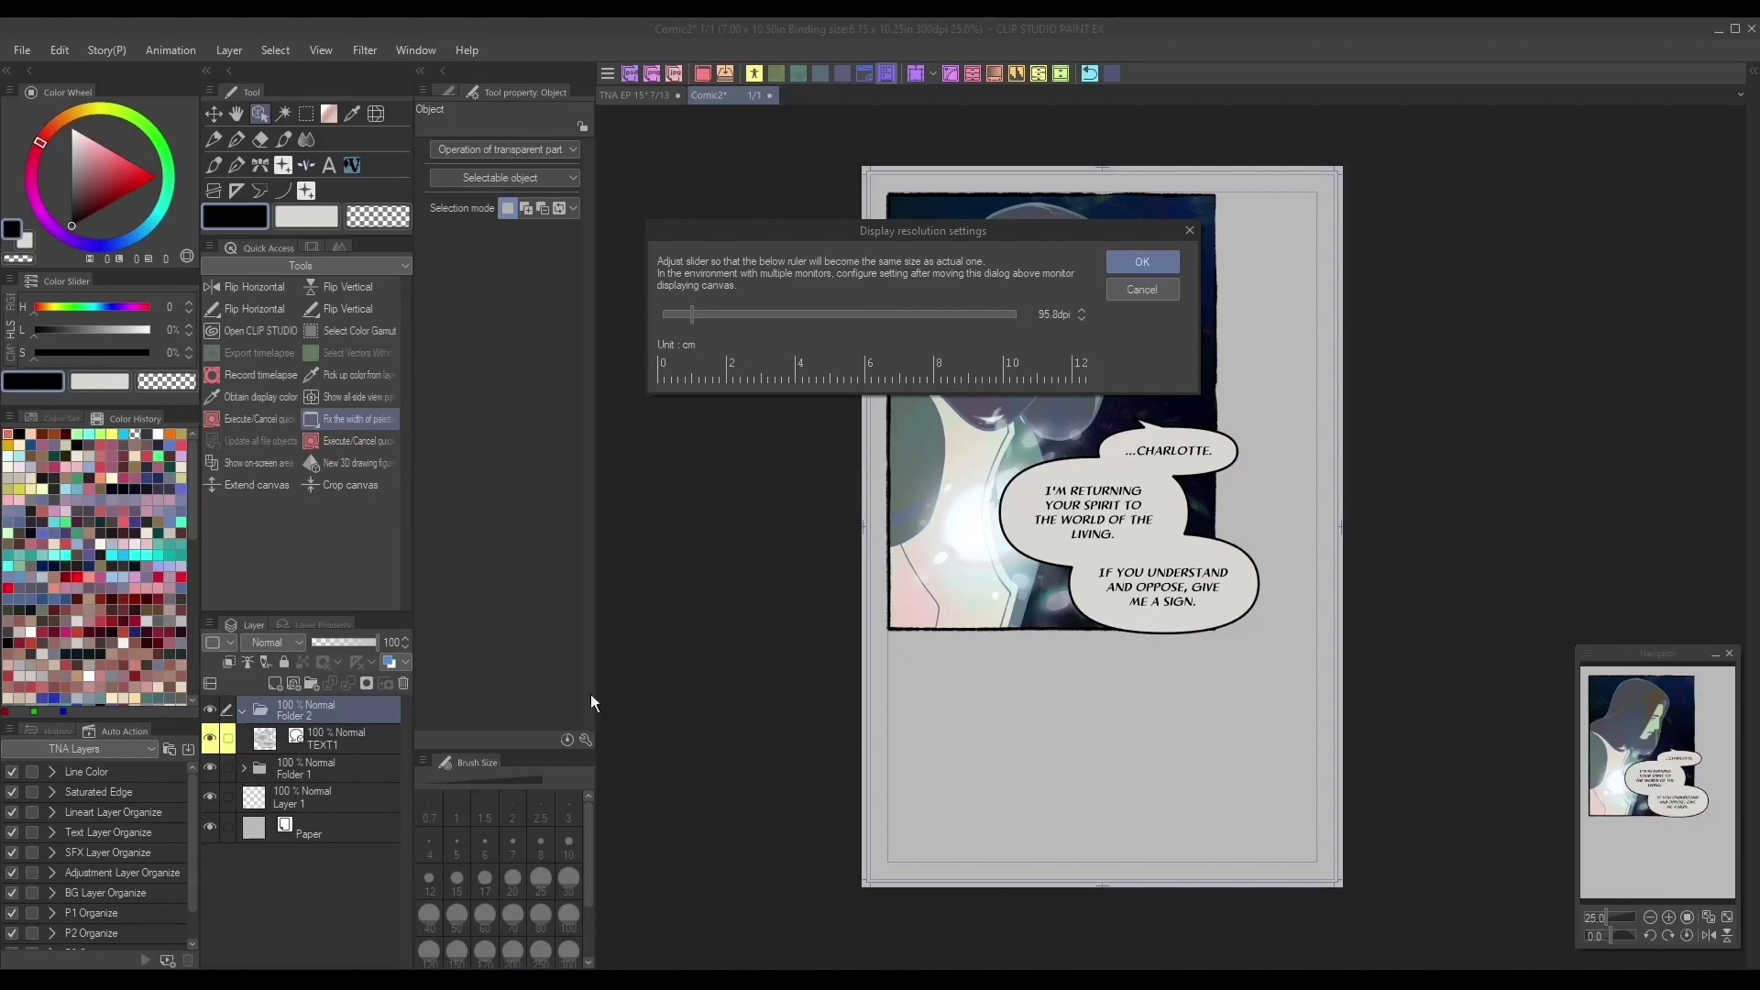
left_click_drag(693, 315, 763, 312)
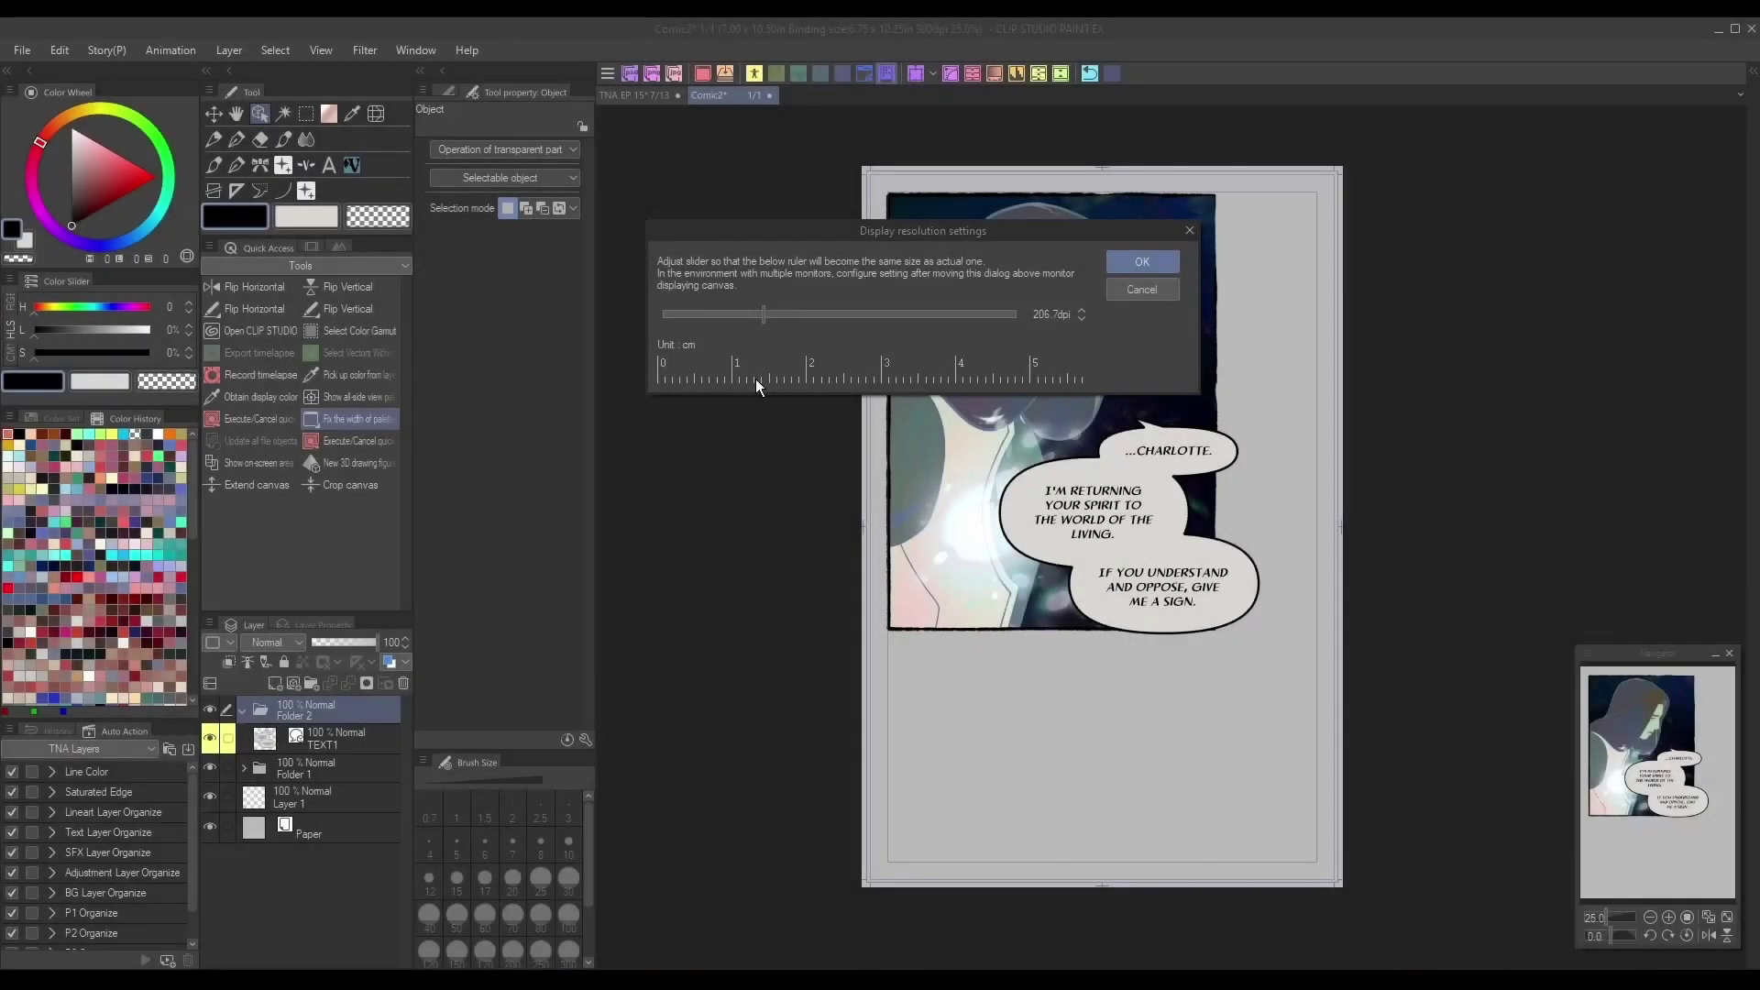
left_click_drag(761, 312, 679, 321)
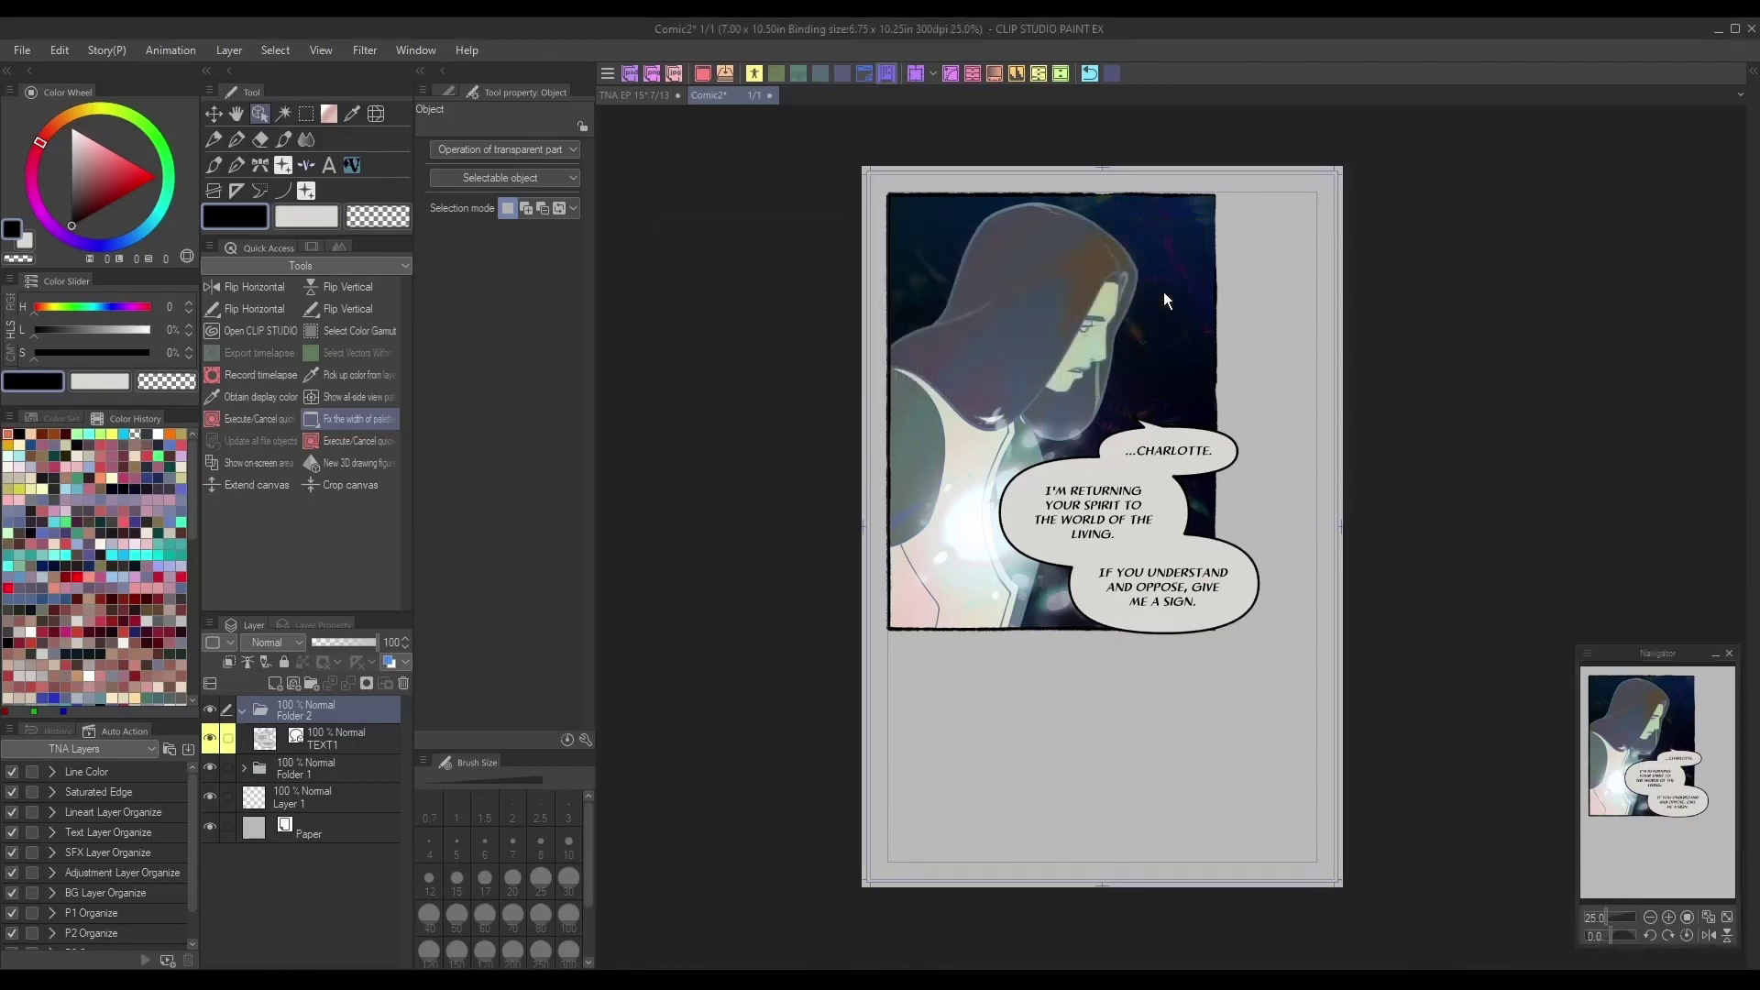